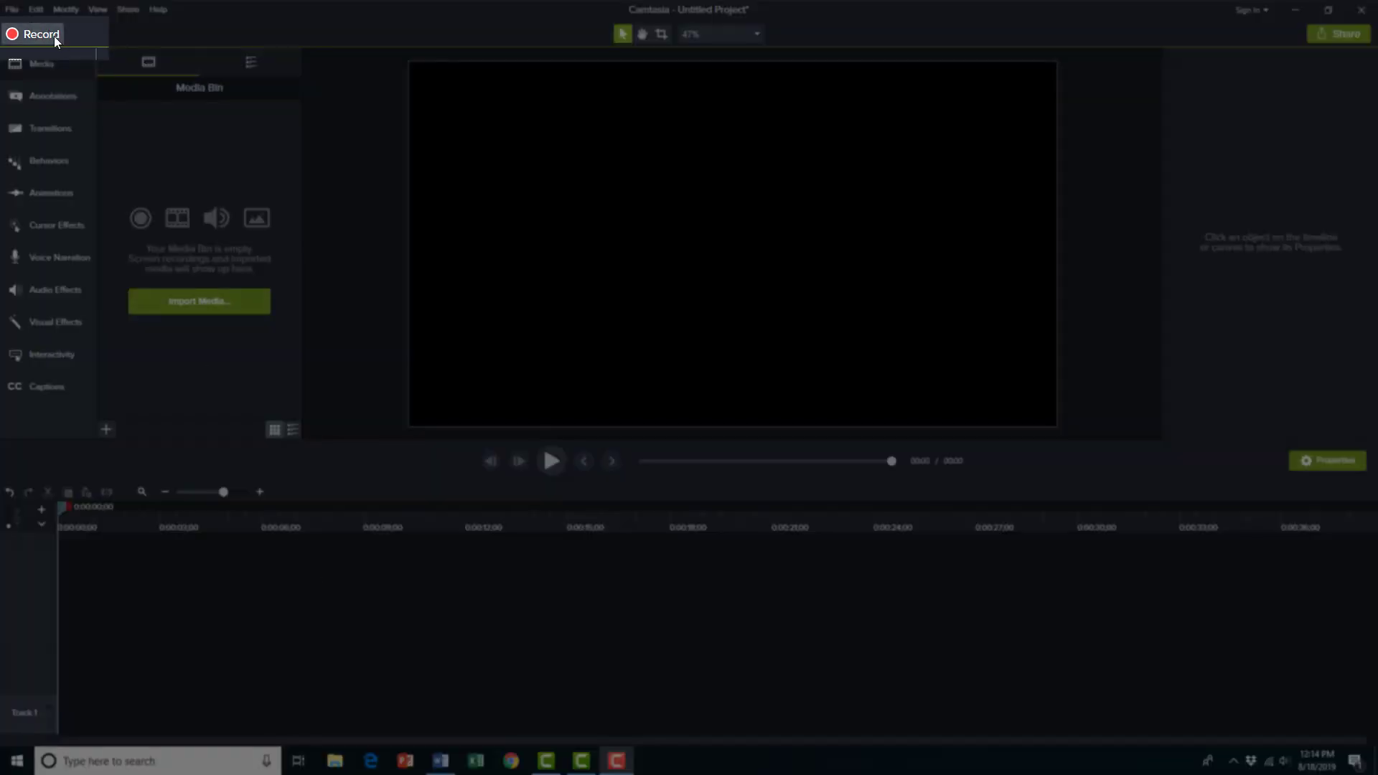
Set up a full-screen recording over the Word document with the camera off and microphone on
click(53, 36)
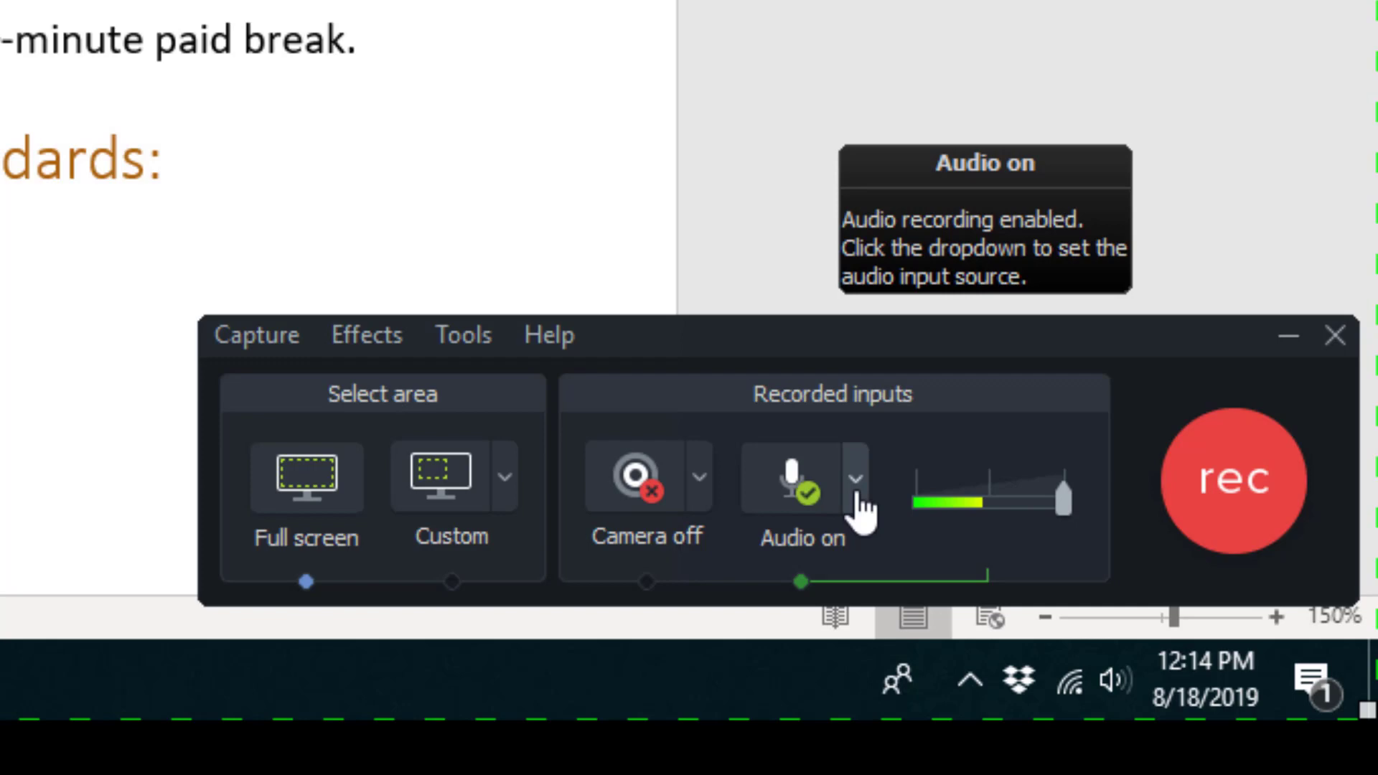
click(855, 479)
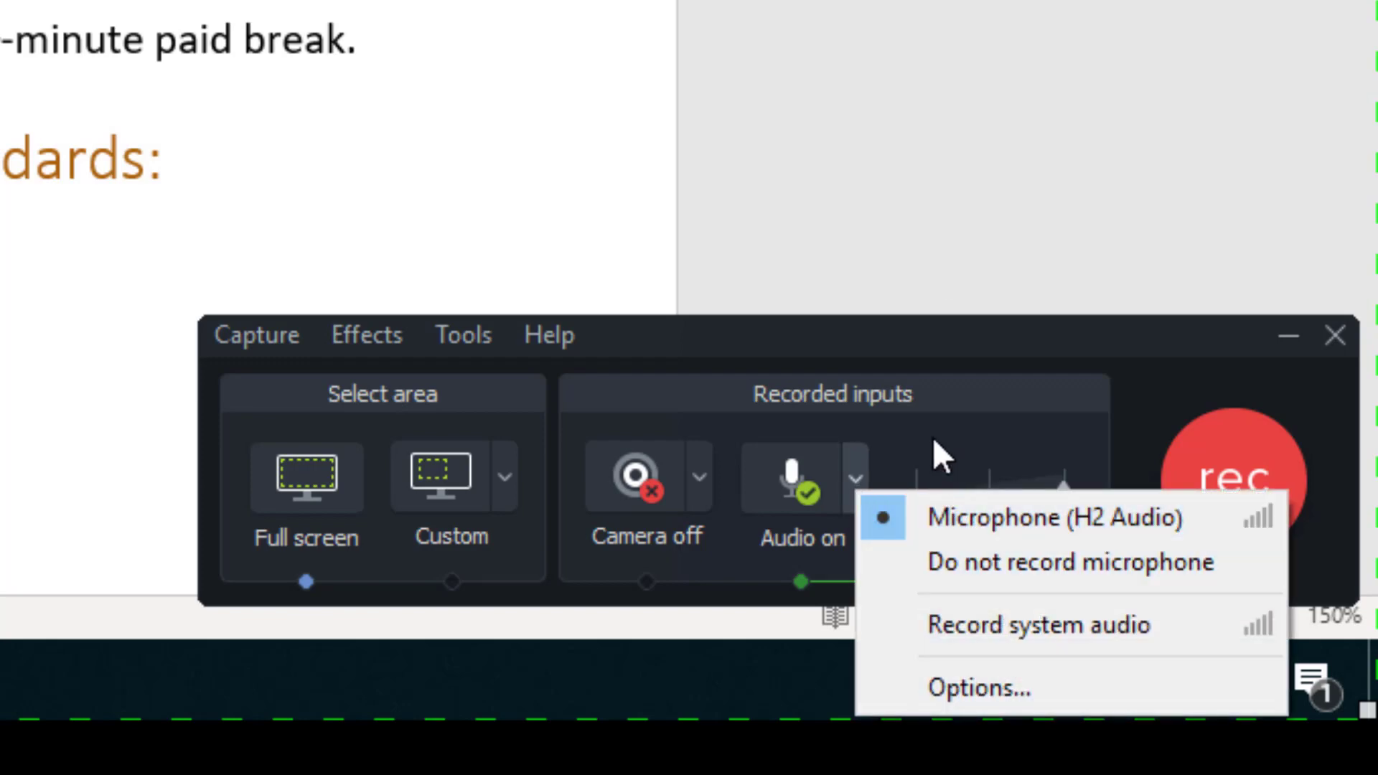
click(1014, 344)
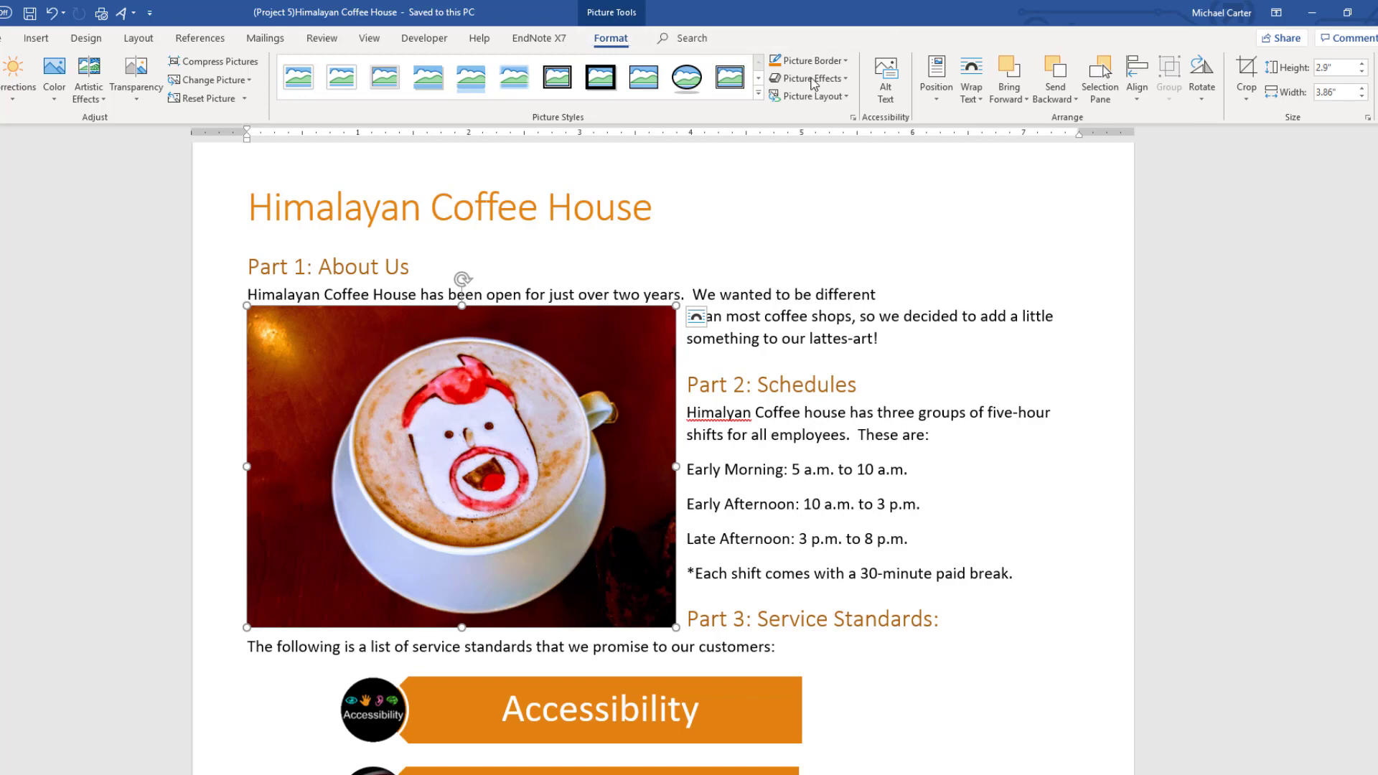
Open the Alt Text pane for the latte-art photo from Picture Tools Format
click(895, 105)
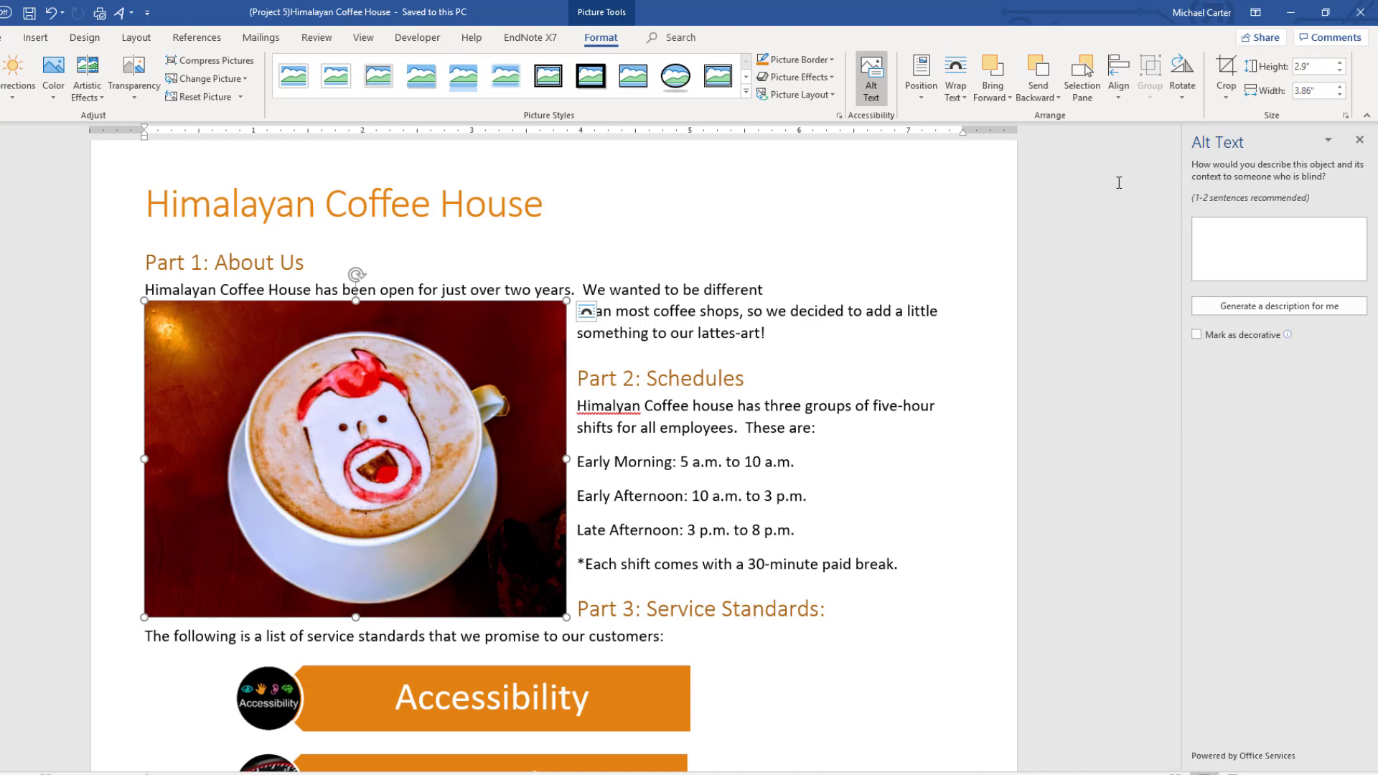
Enter alt text describing a latte cup on a plate with a cartoon face, then close the pane
click(1238, 240)
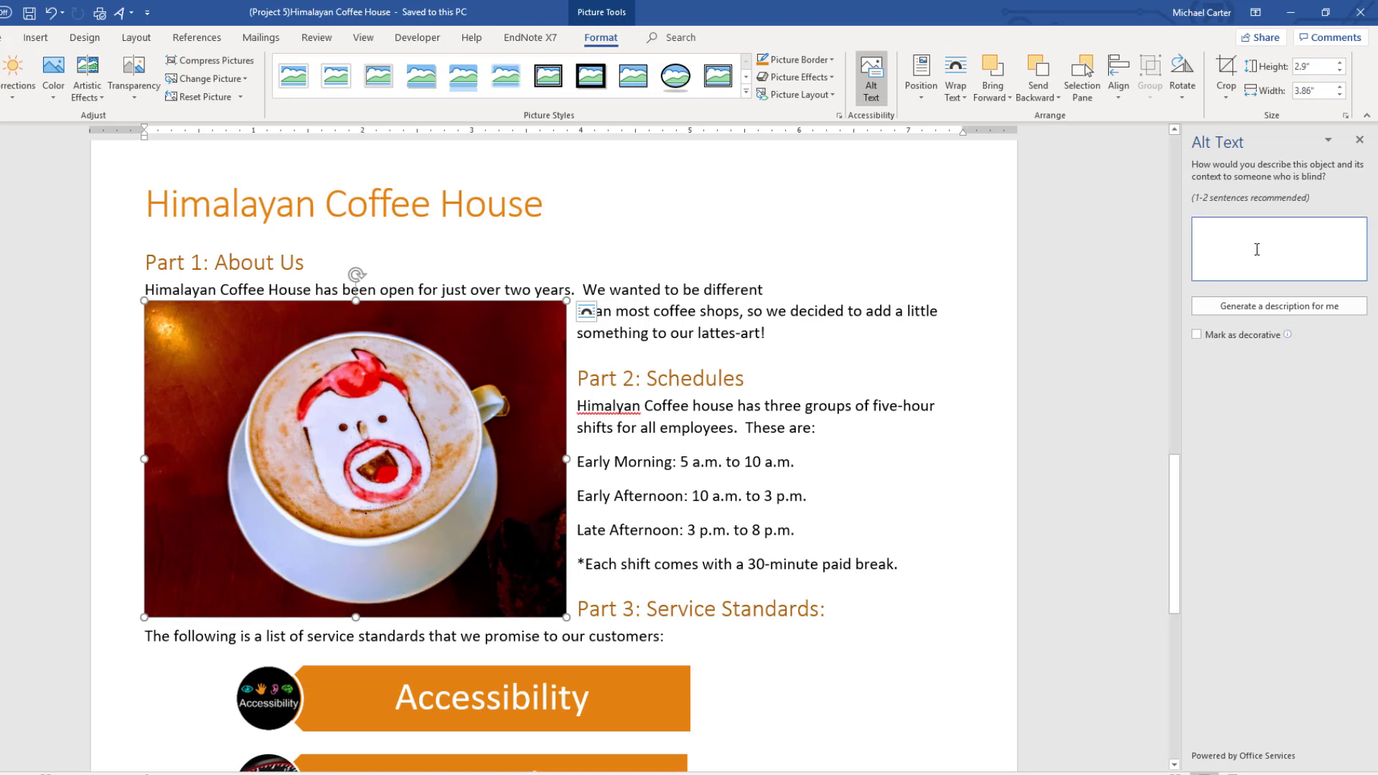
text(A pic)
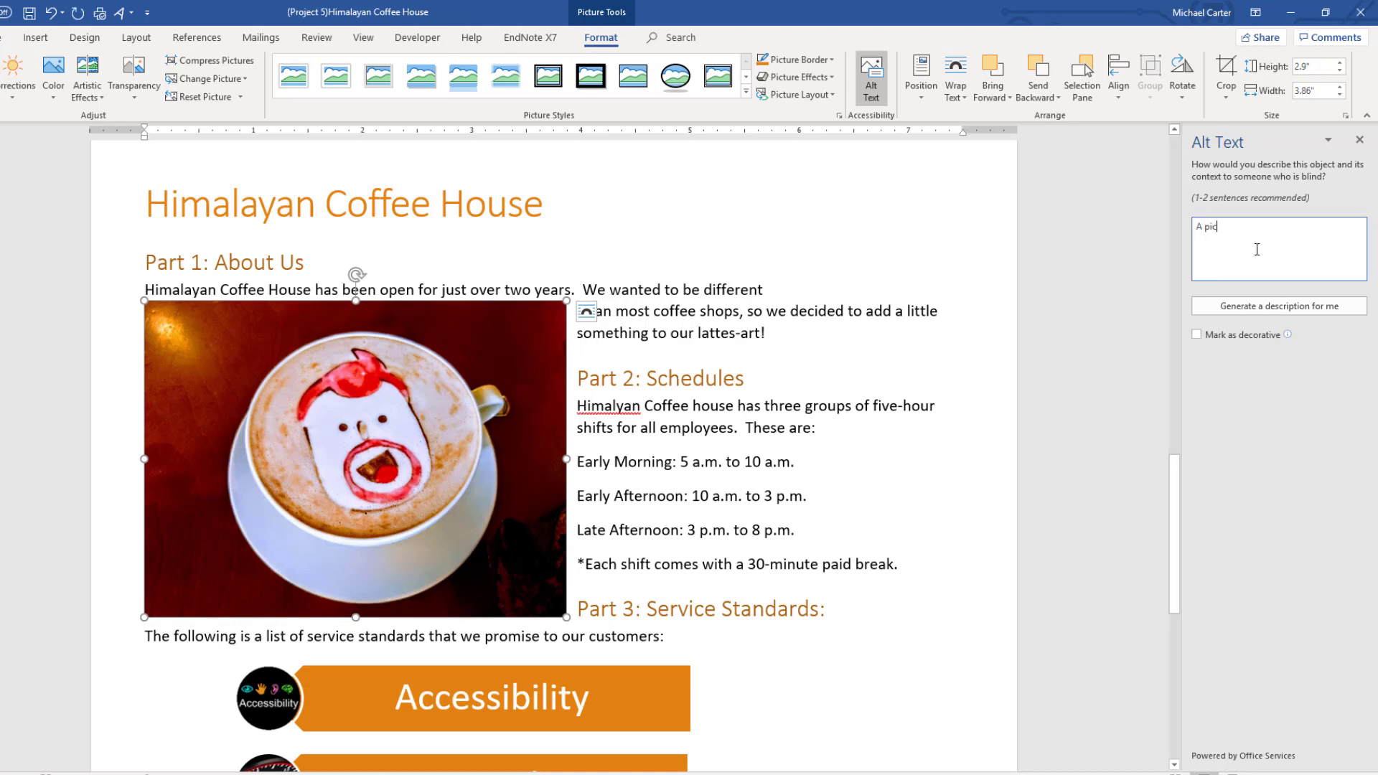
text(ture that contains a )
text(pla)
key(BackSpace)
key(BackSpace)
key(BackSpace)
text(cup on a plate. The cup is full of latte and )
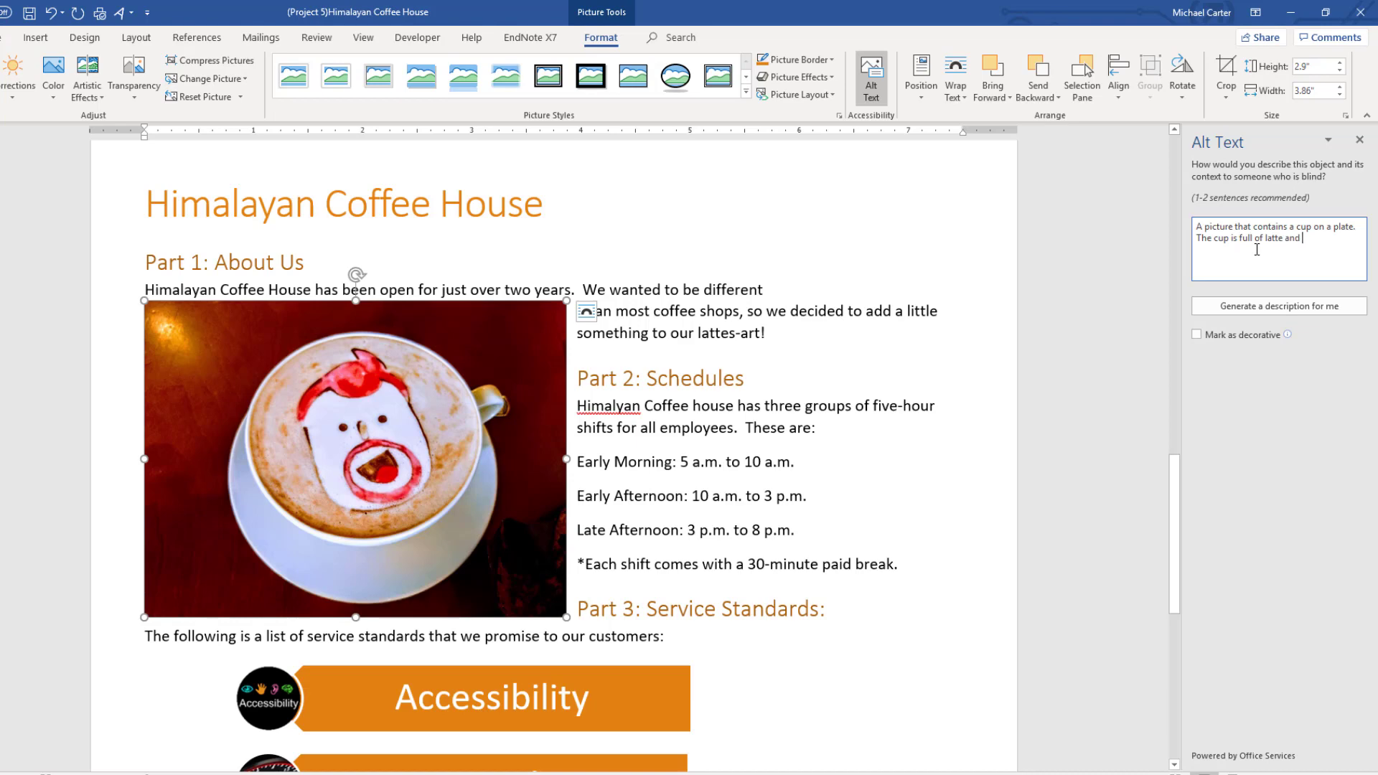
text(the latte contains a p)
key(BackSpace)
text(cartoon picture of mike's face on)
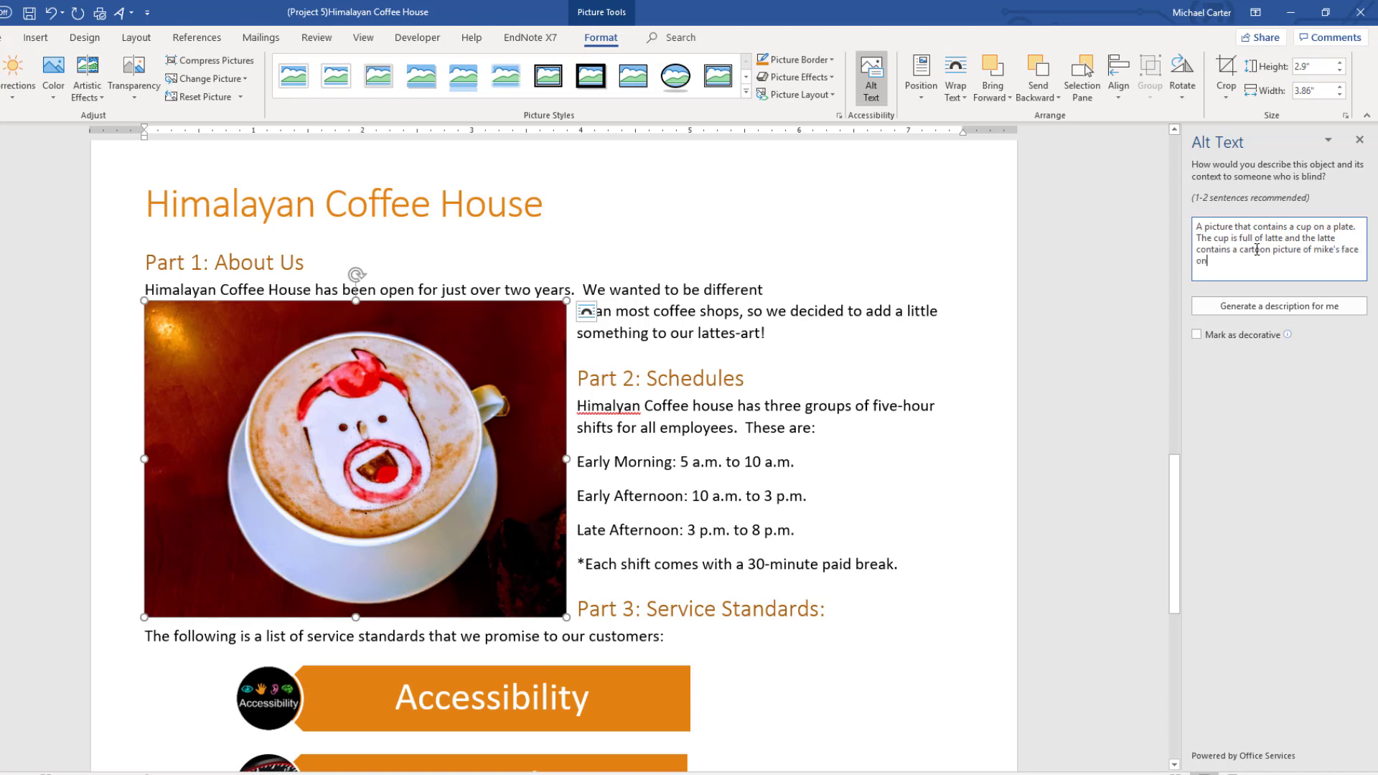
text( its surface.)
click(1360, 142)
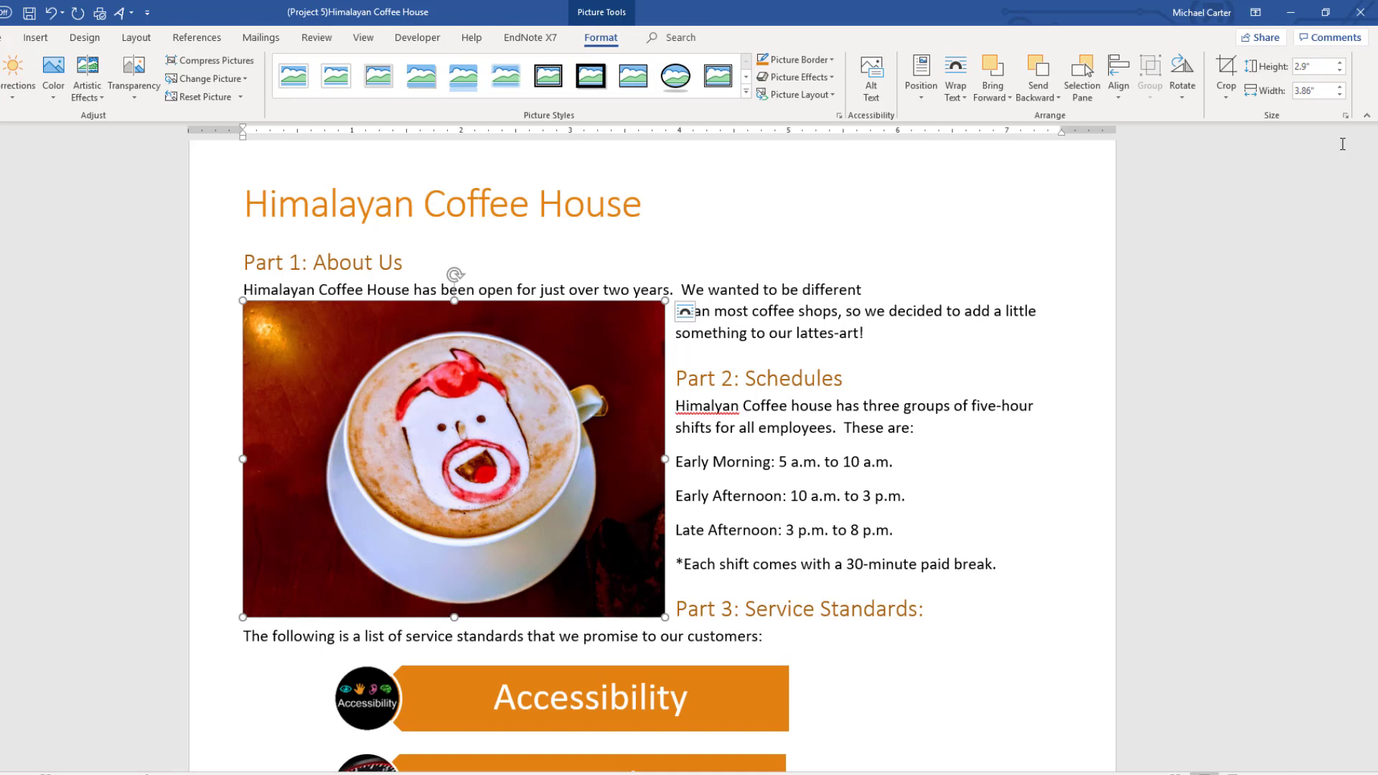
Stop recording with F10 so the 2:08 capture lands on Track 1, then move the playhead to about 0:33
key(F10)
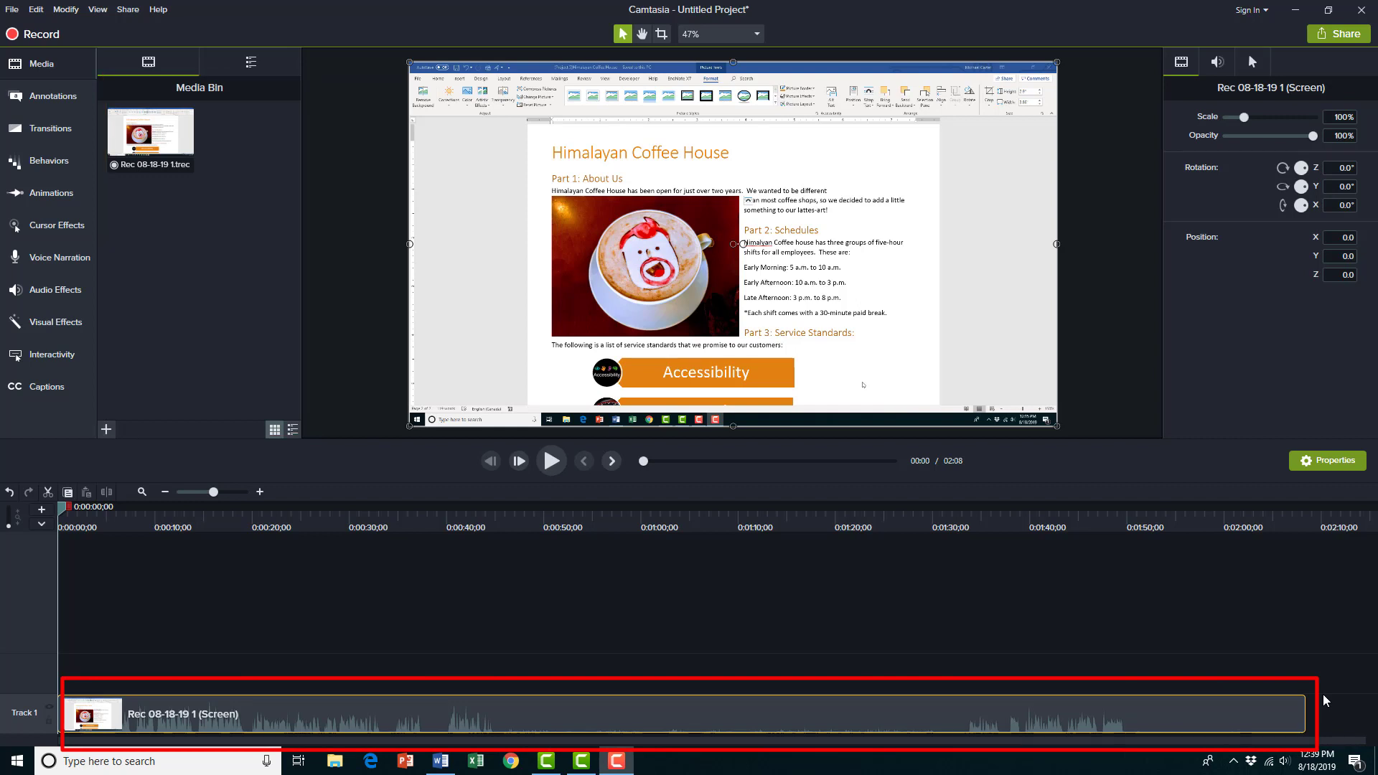
mouse_move(376, 535)
mouse_down()
mouse_move(457, 537)
mouse_move(300, 535)
mouse_move(394, 537)
mouse_up()
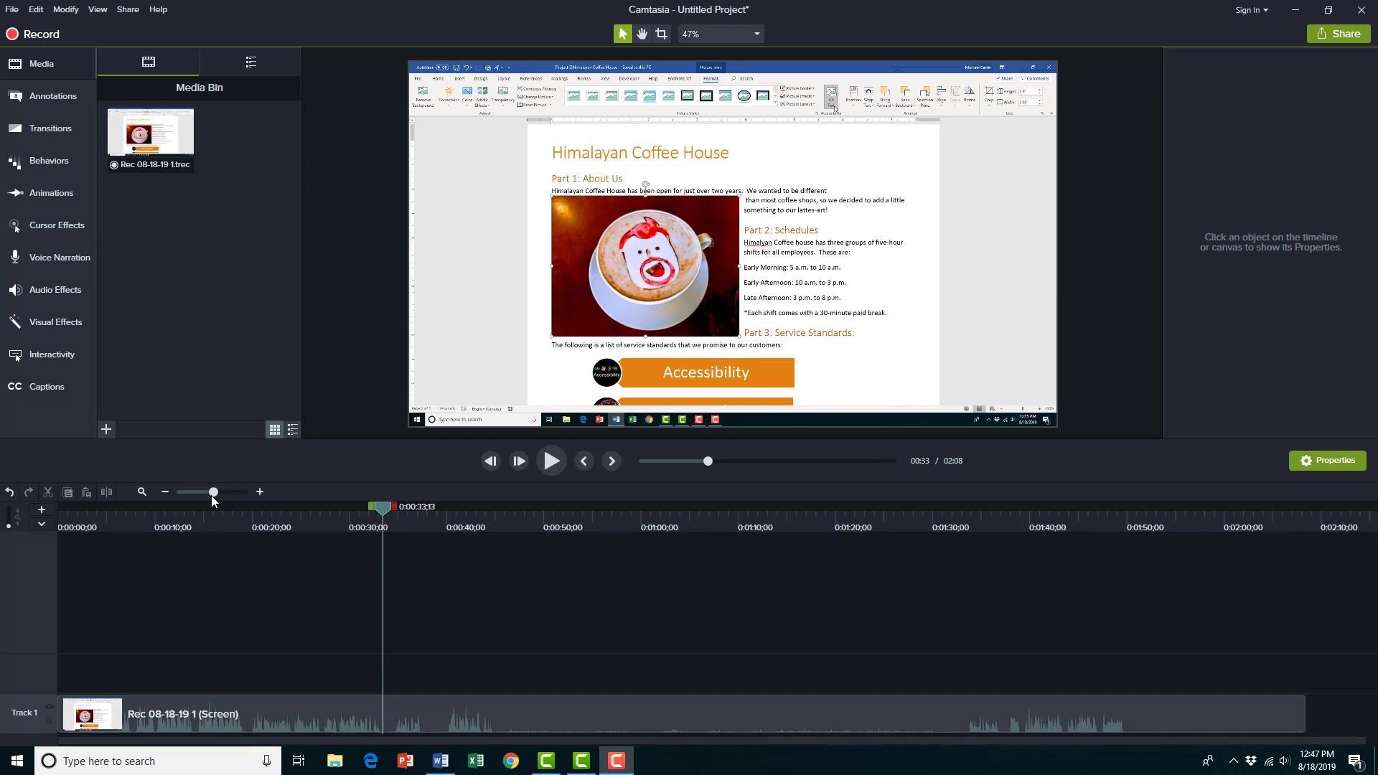
Zoom in the timeline, preview 0:33–0:38, and park the playhead at 0:00:33;05
drag(213, 500, 232, 501)
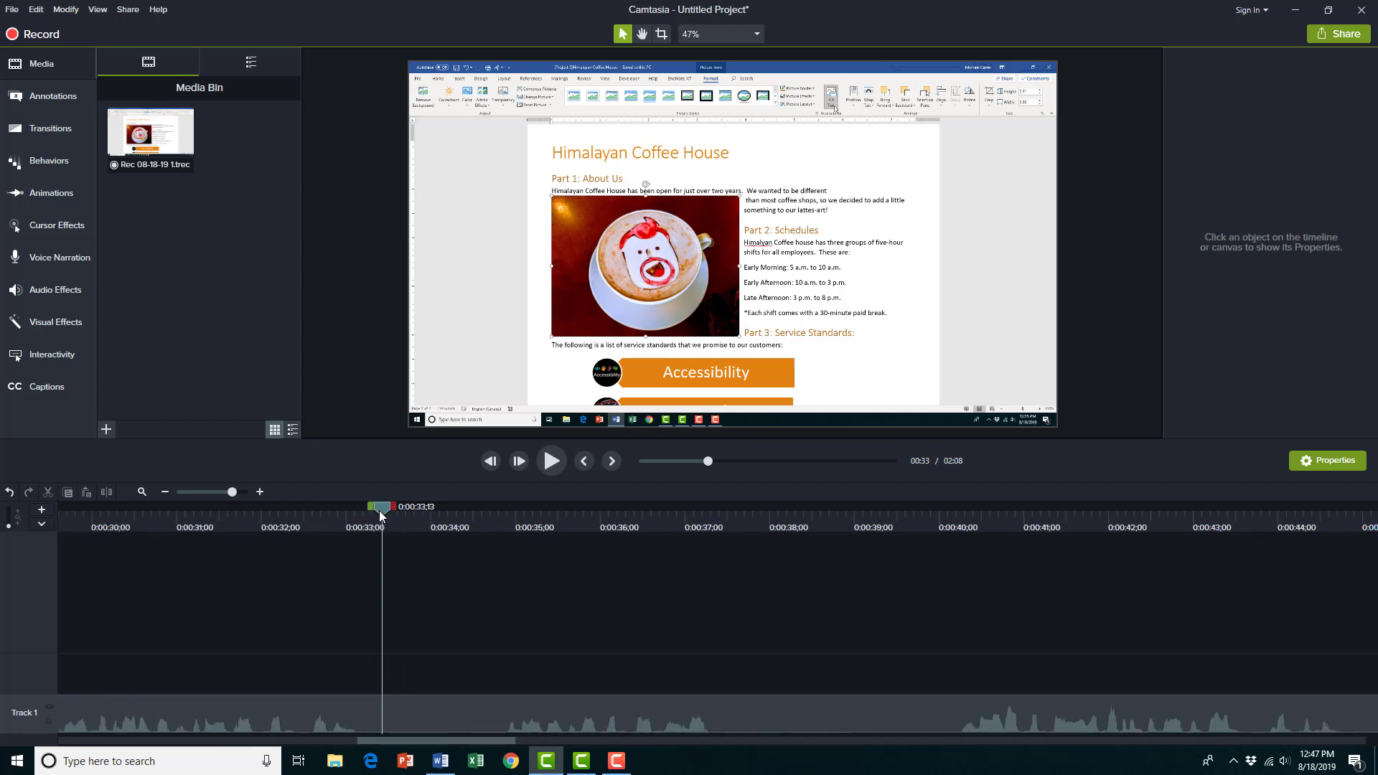
drag(382, 516, 360, 515)
click(551, 461)
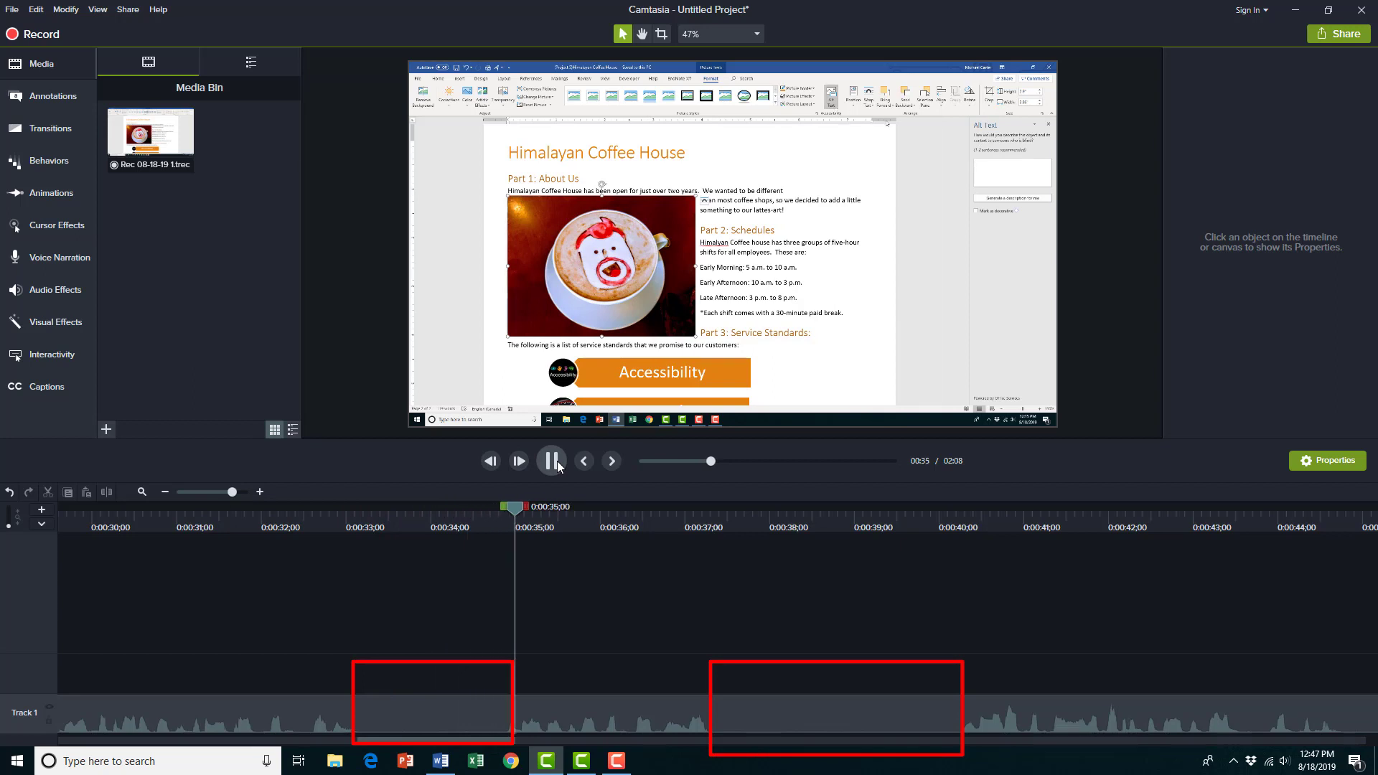
click(553, 462)
click(684, 527)
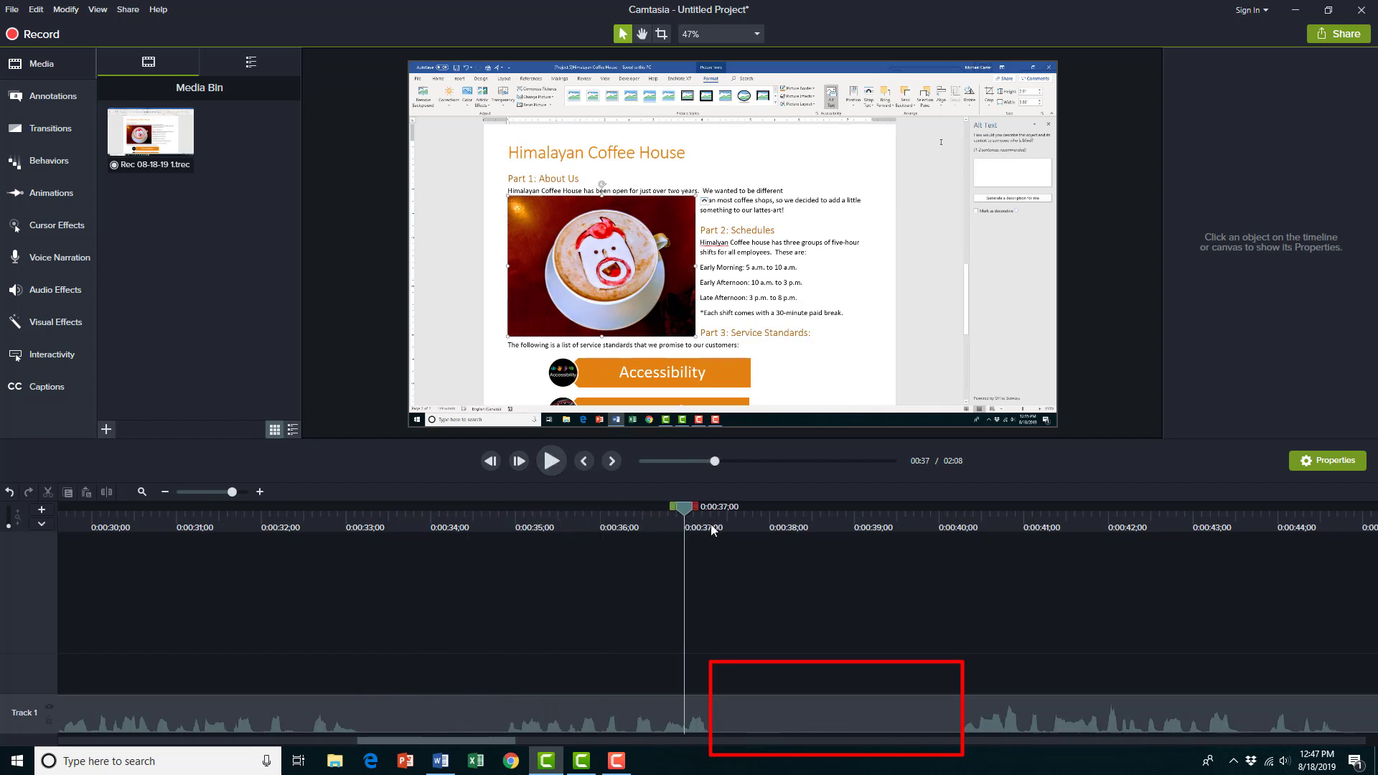
click(550, 461)
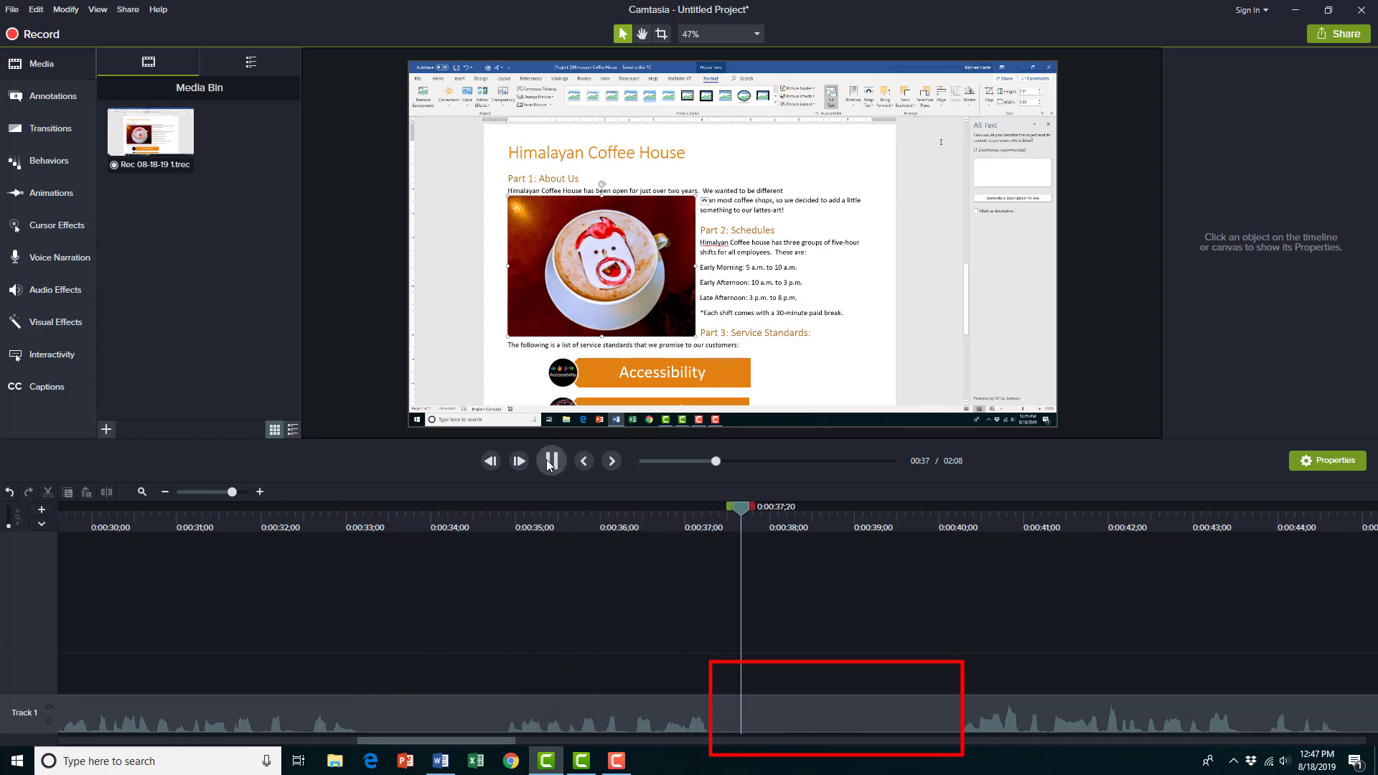
click(550, 461)
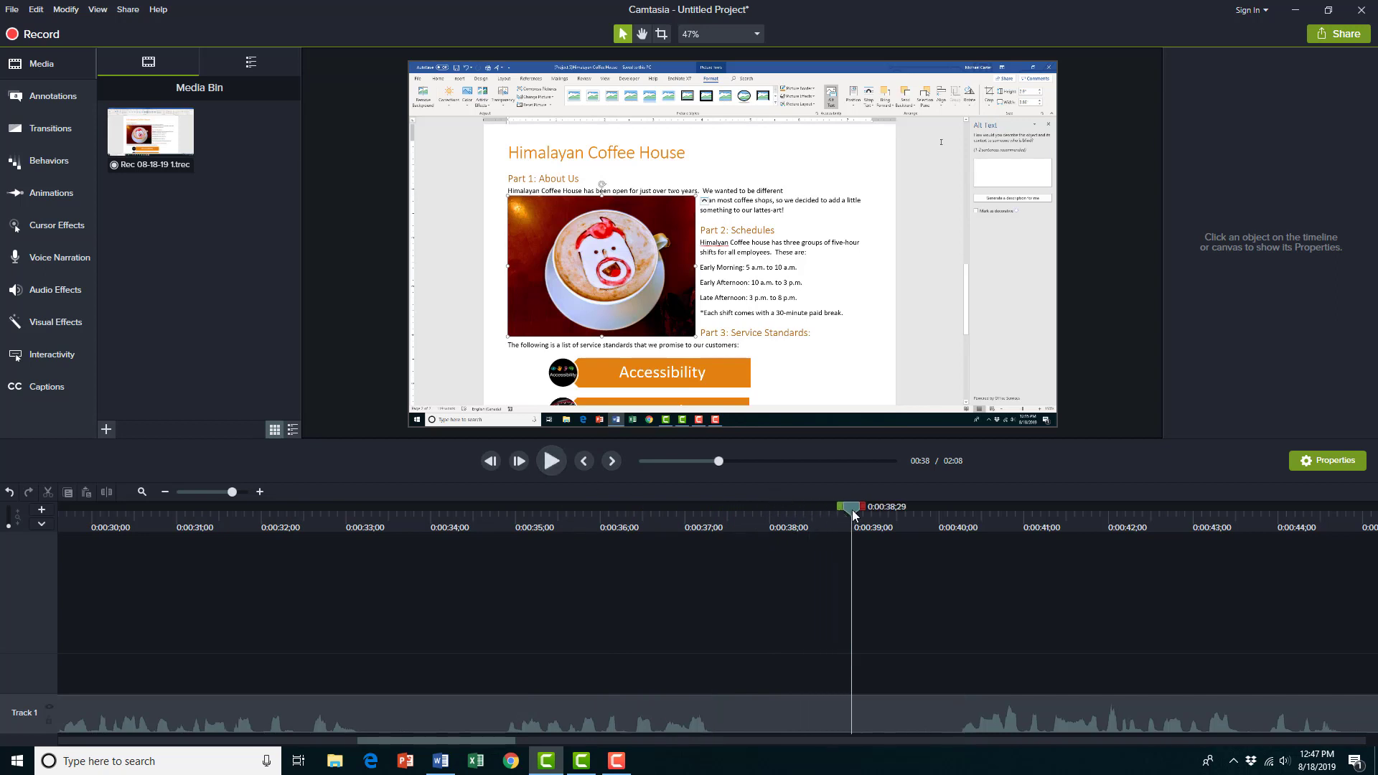
drag(853, 511, 360, 511)
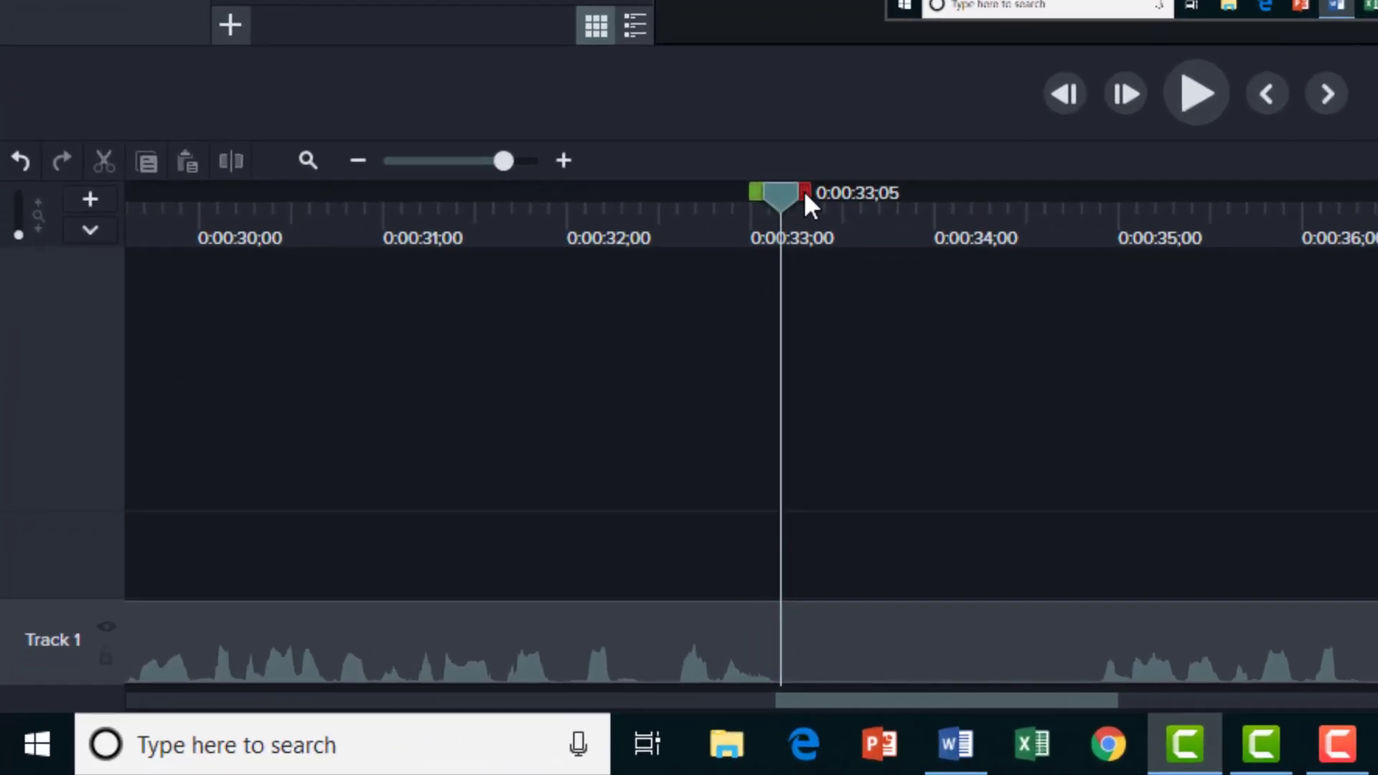
Cut out the stretches 0:33;05–0:34;26 and 0:35;19–about 0:38 from the recording
drag(806, 192, 1116, 206)
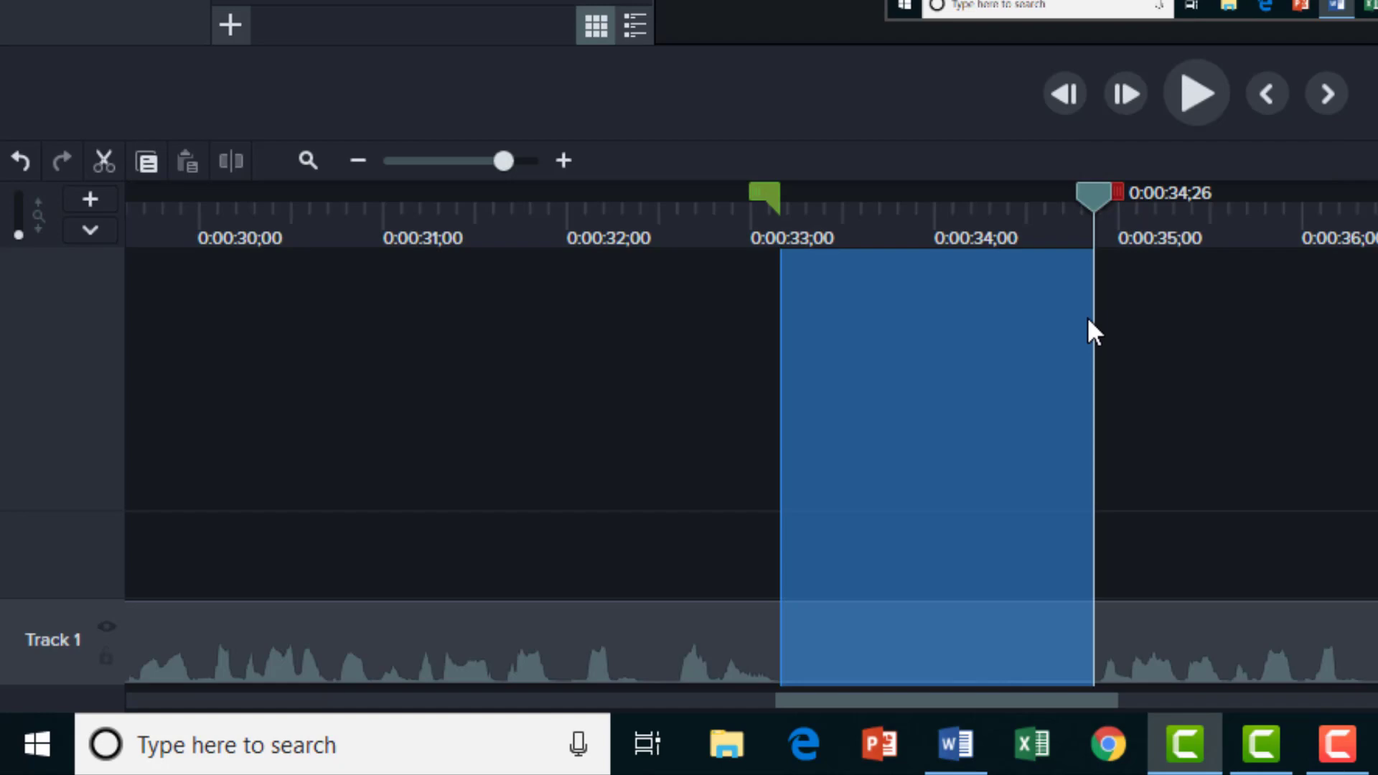
click(105, 161)
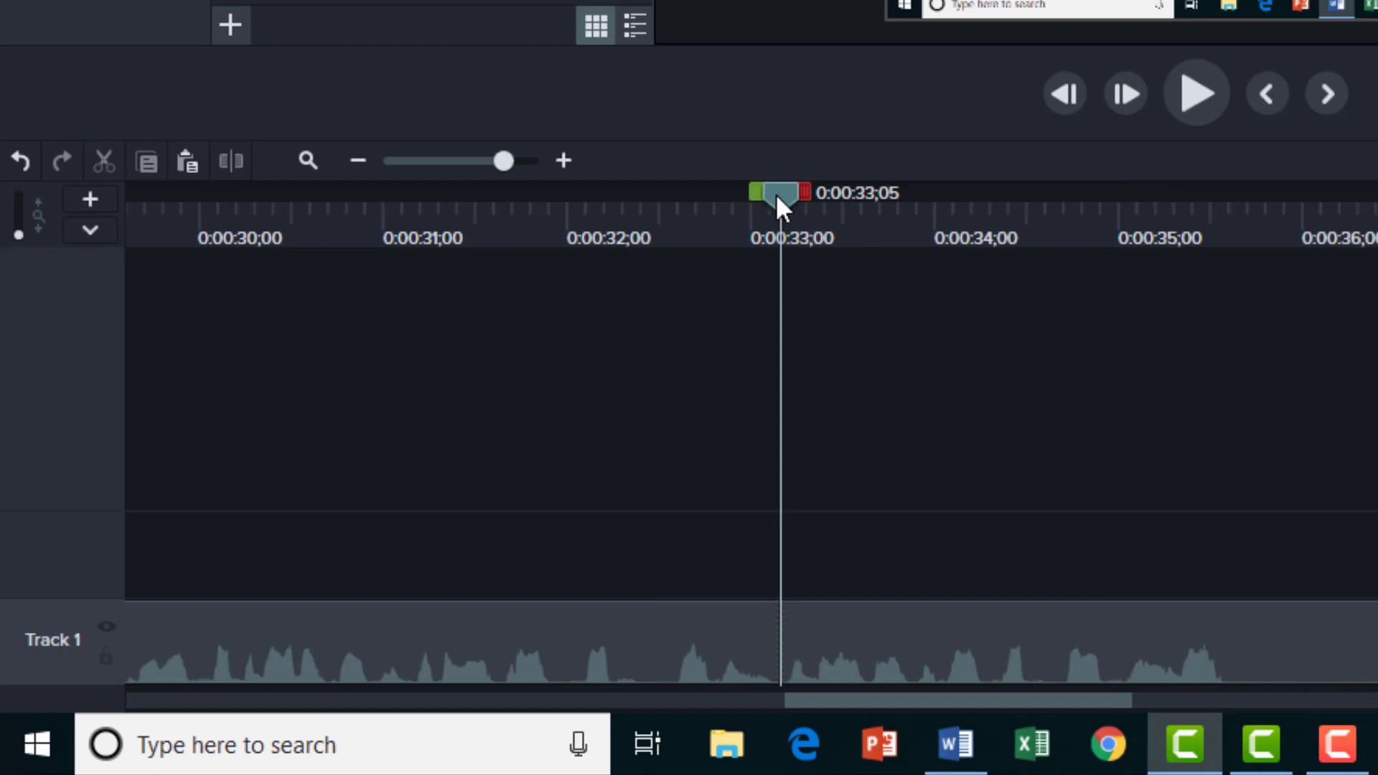
drag(776, 193, 1274, 240)
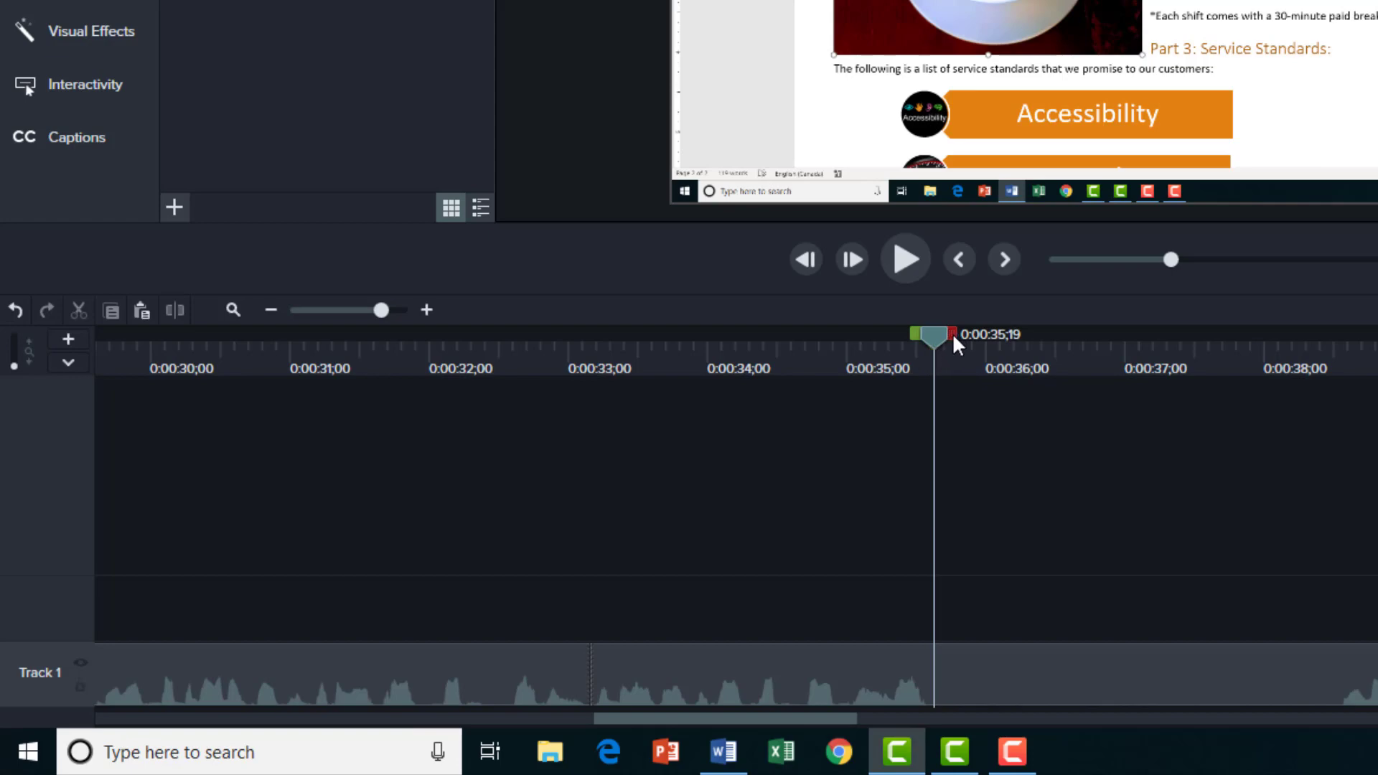
drag(953, 332, 1356, 353)
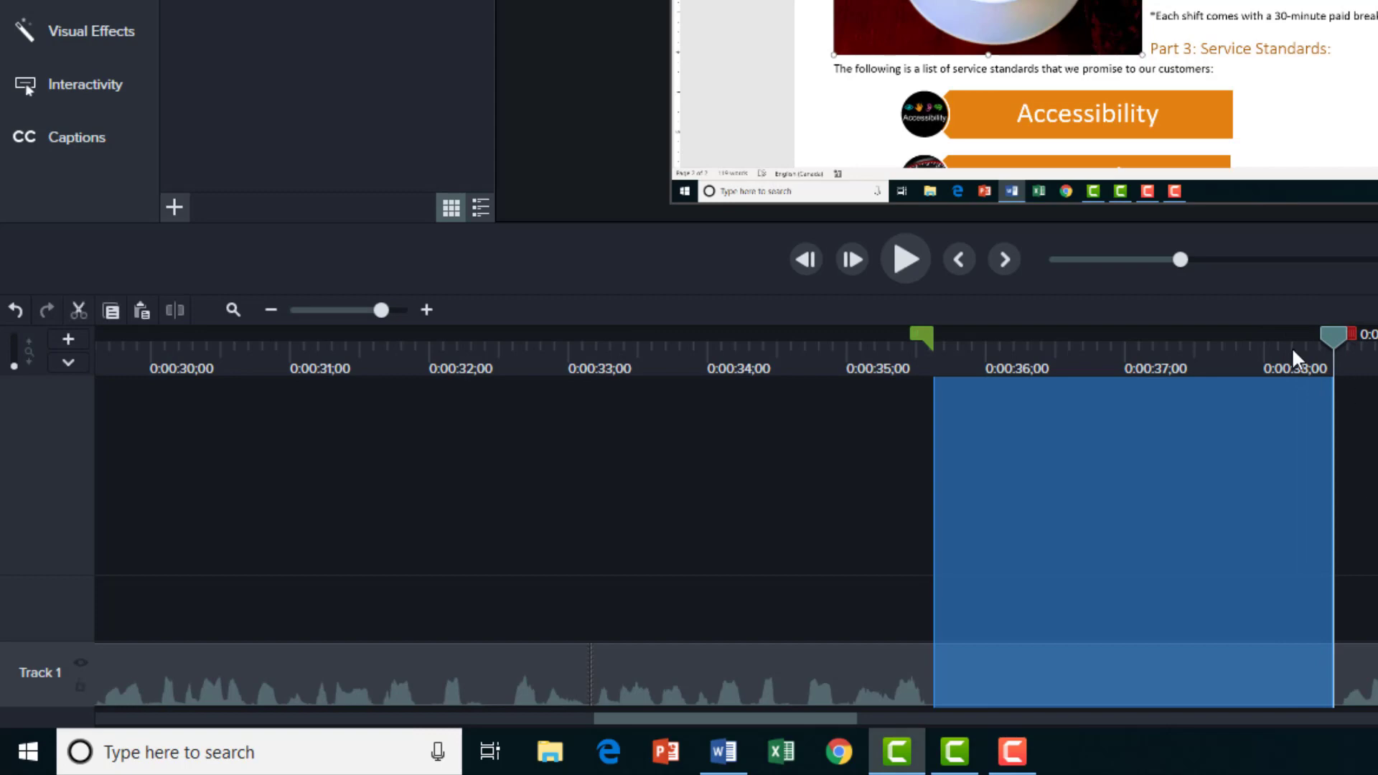
click(80, 311)
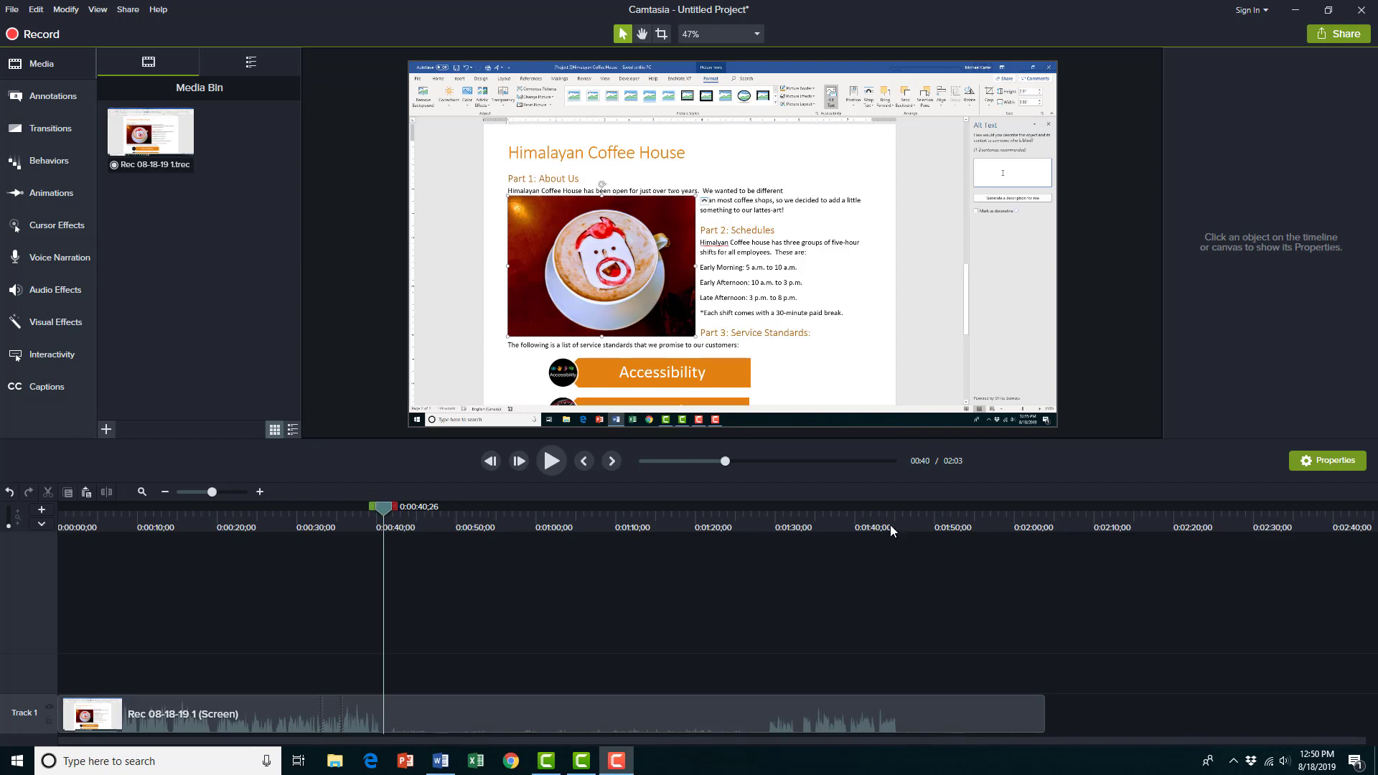
Select everything from 1:45 to the clip's end and delete it
mouse_move(890, 529)
mouse_down()
mouse_move(954, 523)
mouse_move(884, 515)
mouse_move(899, 512)
mouse_up()
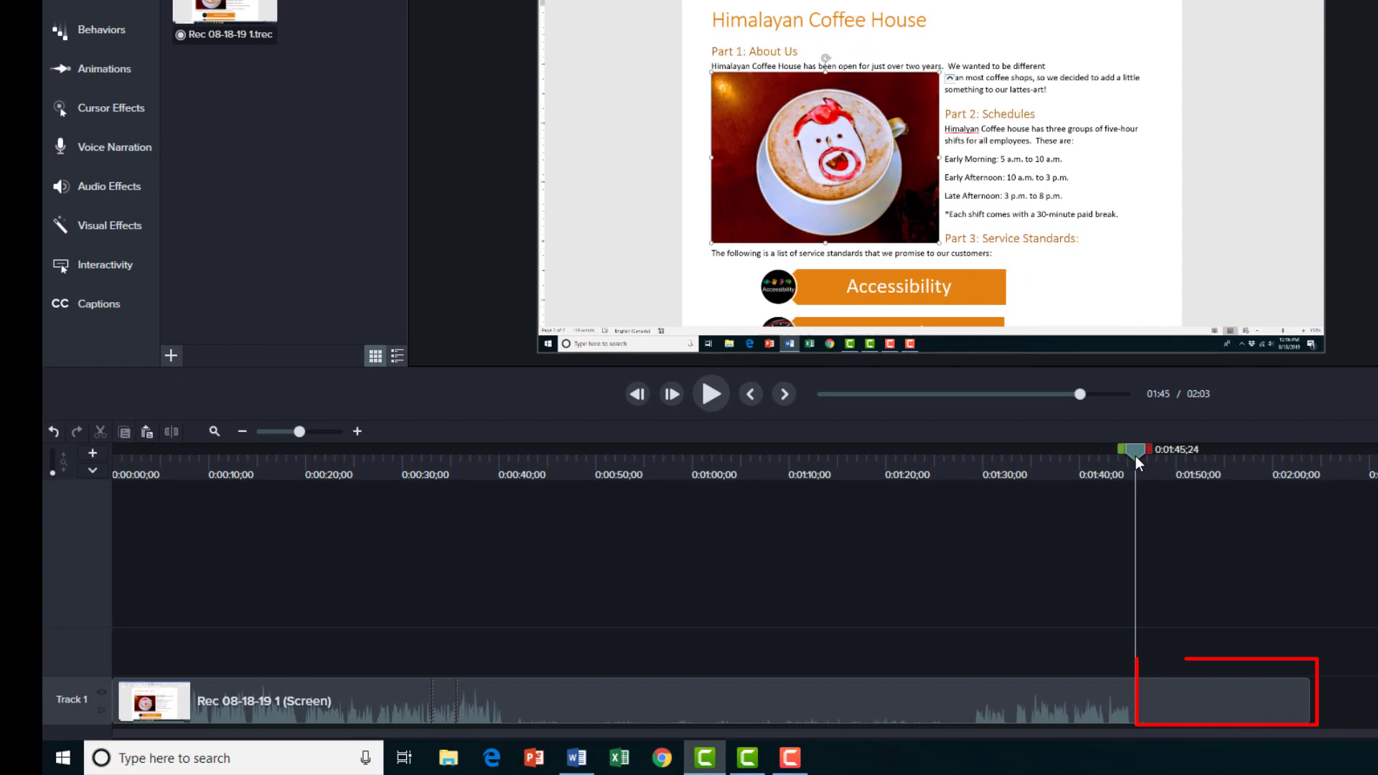
drag(1135, 455, 1134, 457)
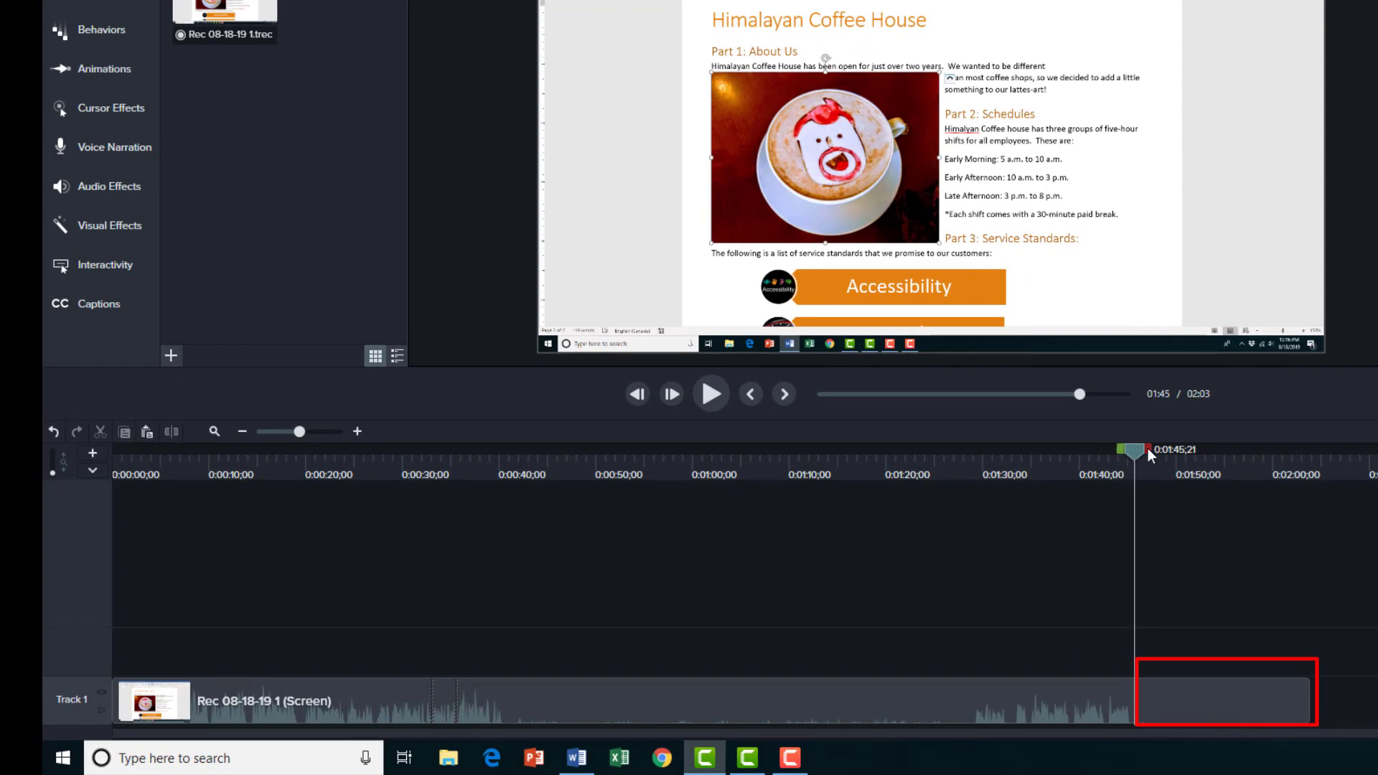
drag(1151, 448, 1247, 453)
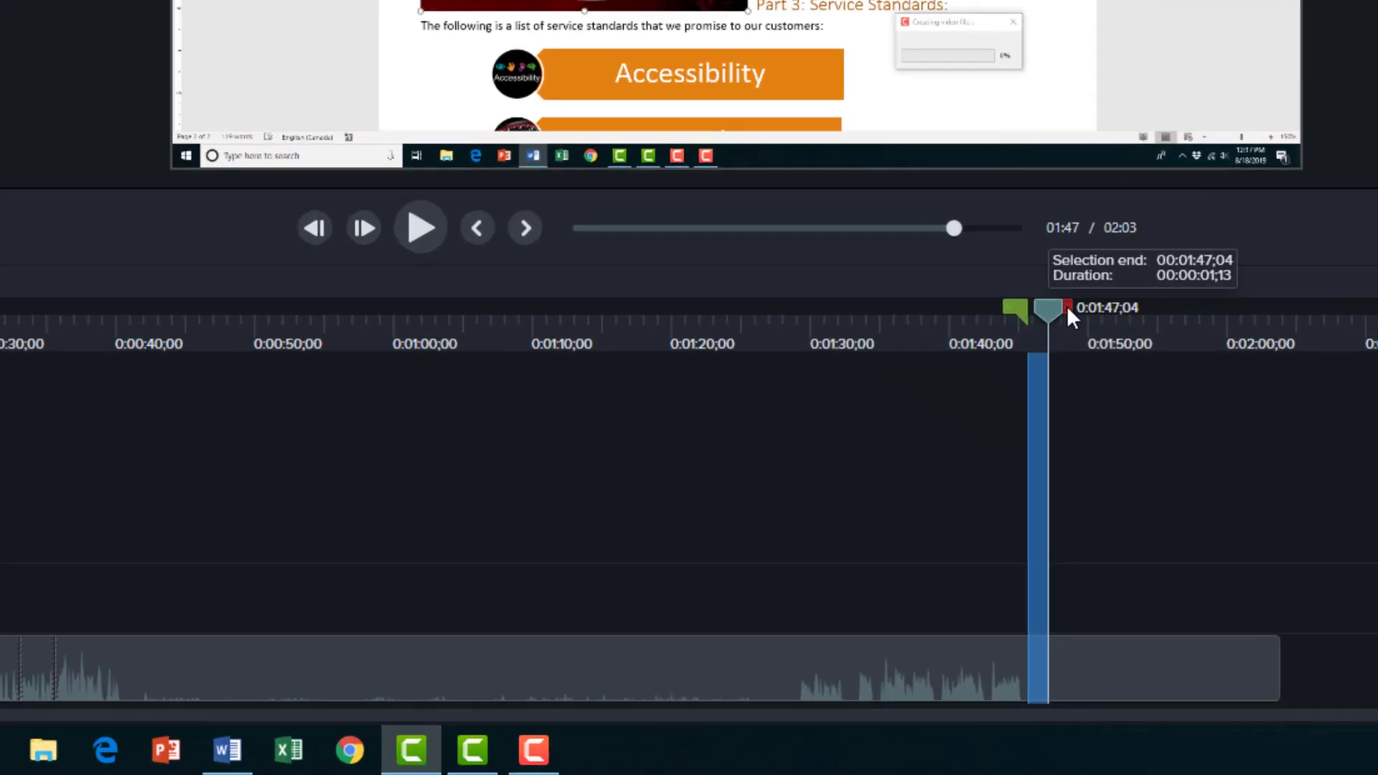
drag(1096, 101, 1249, 107)
key(Delete)
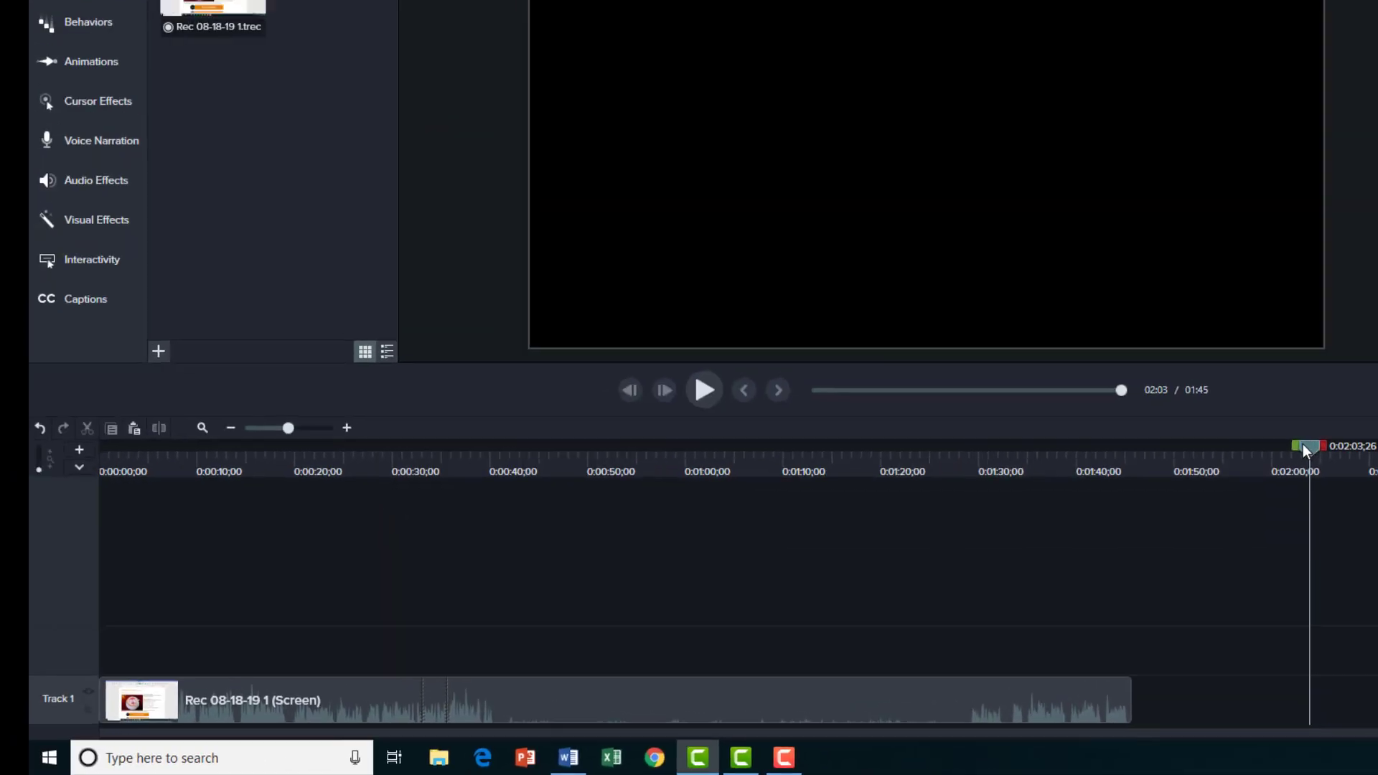
Delete the opening 0:00–0:02;08 and slide the clip back to the start, leaving 1:43;13
drag(1302, 449, 100, 443)
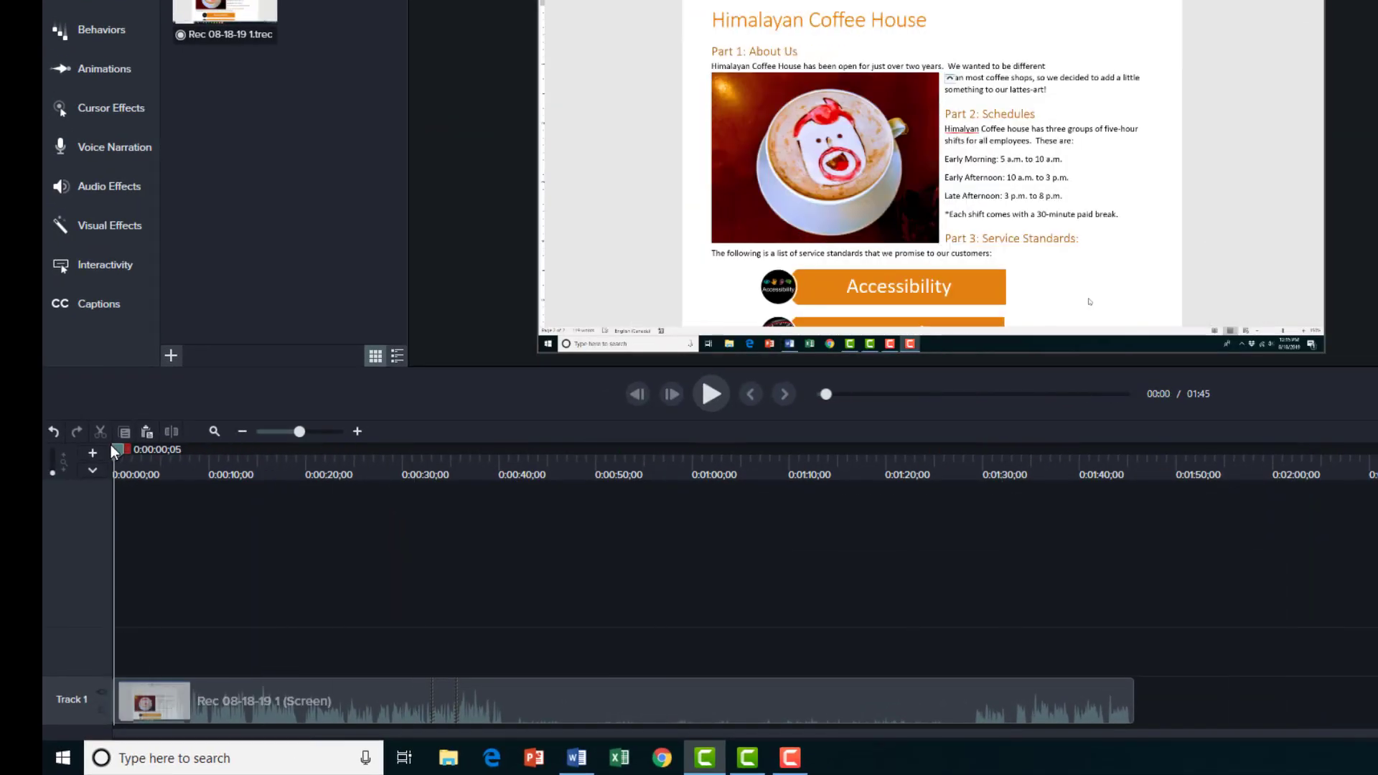
drag(299, 431, 333, 433)
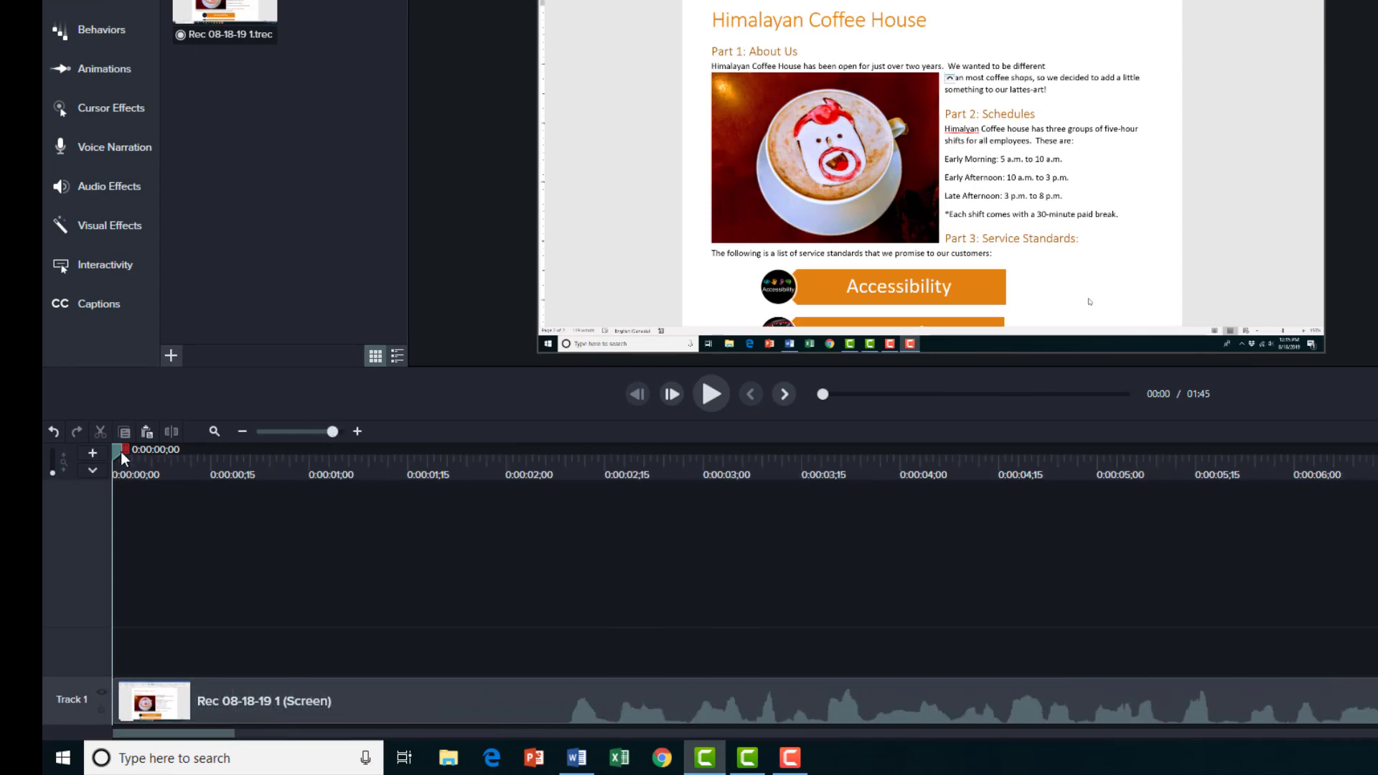
drag(114, 450, 572, 450)
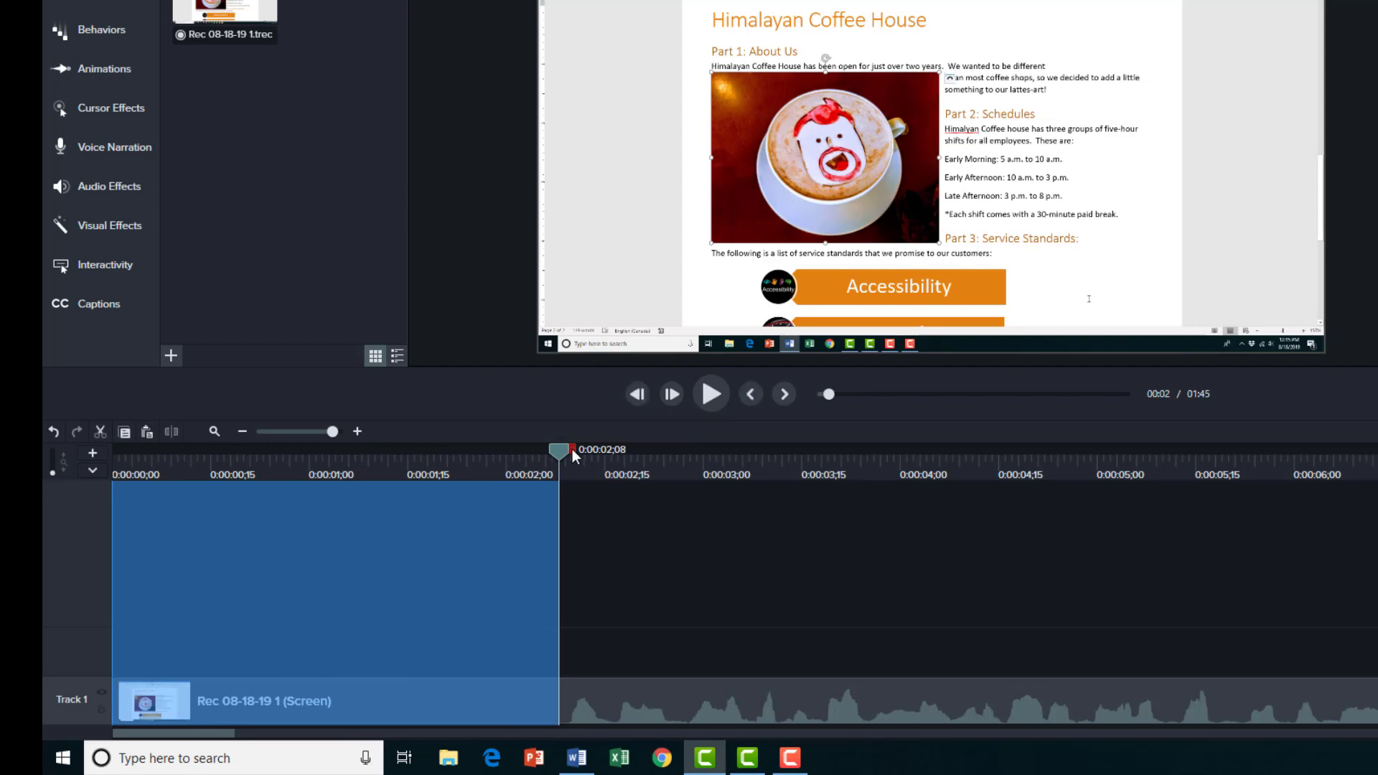
key(Delete)
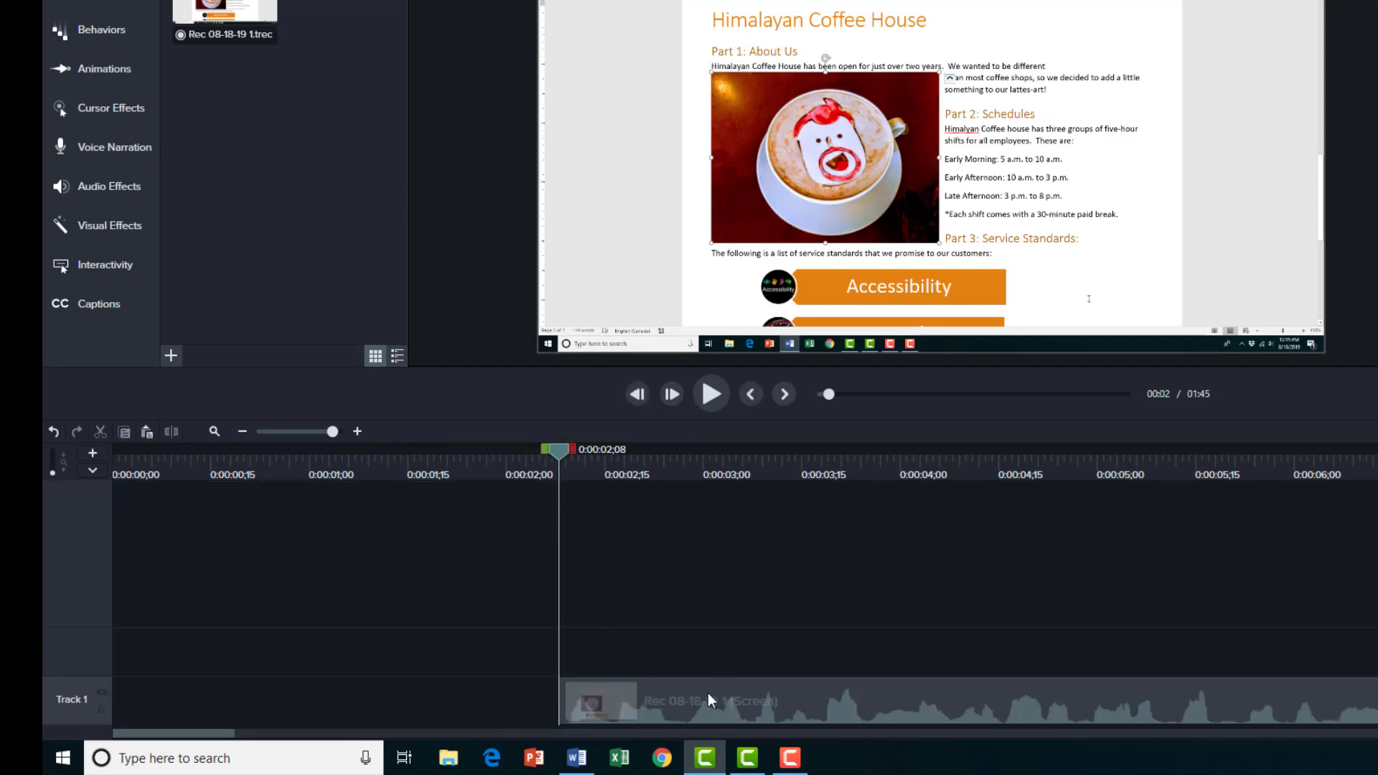
drag(708, 713, 222, 717)
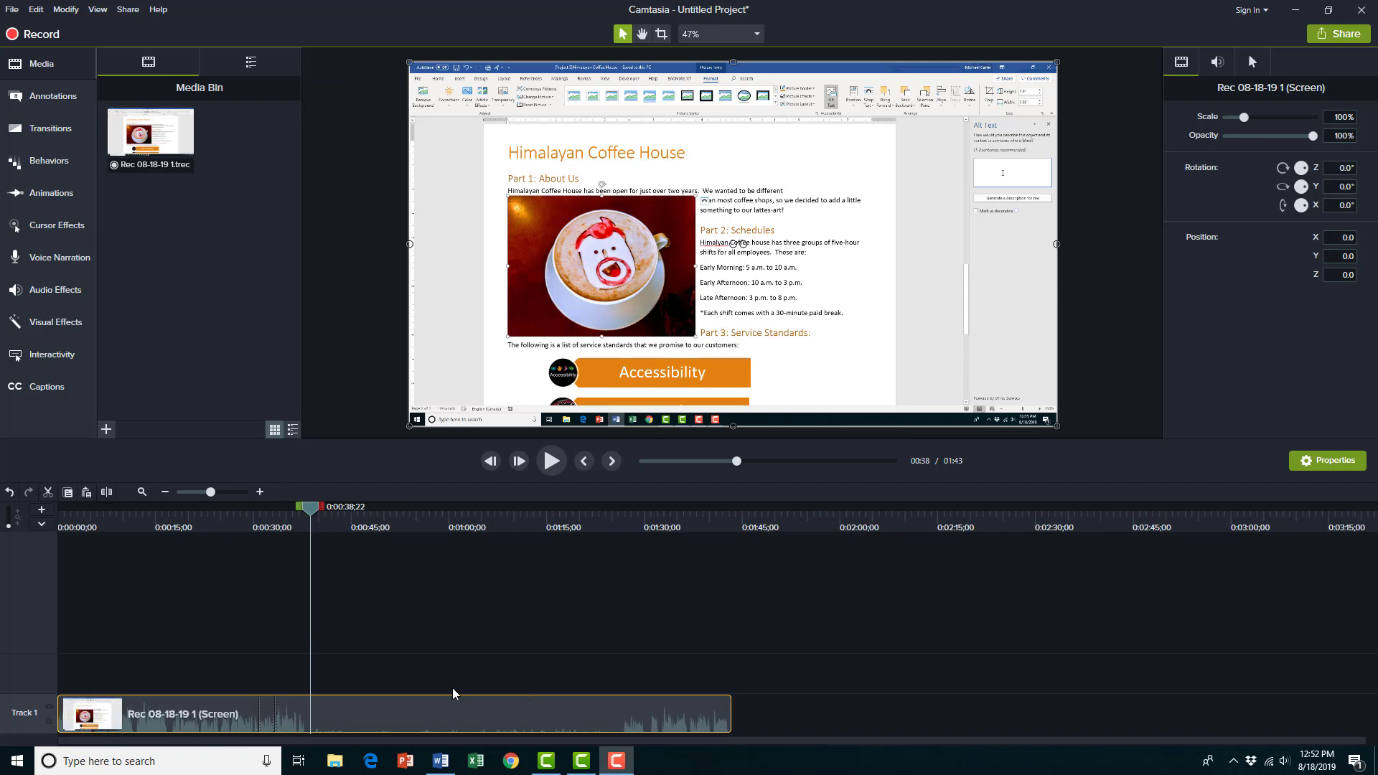
Split the recording at 0:38;12 and around 1:26, leaving a 0:47;24 middle clip
drag(315, 510, 314, 509)
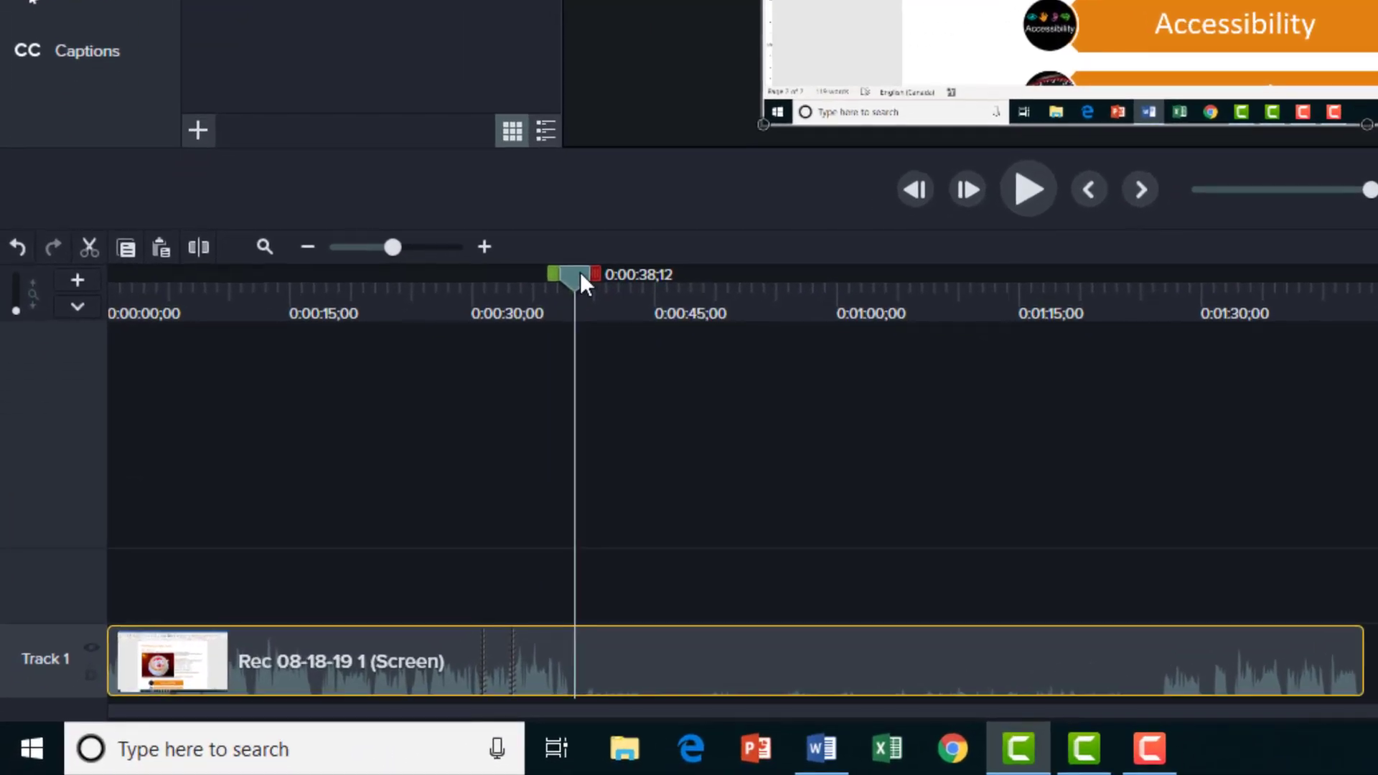
click(199, 248)
drag(557, 284, 1157, 332)
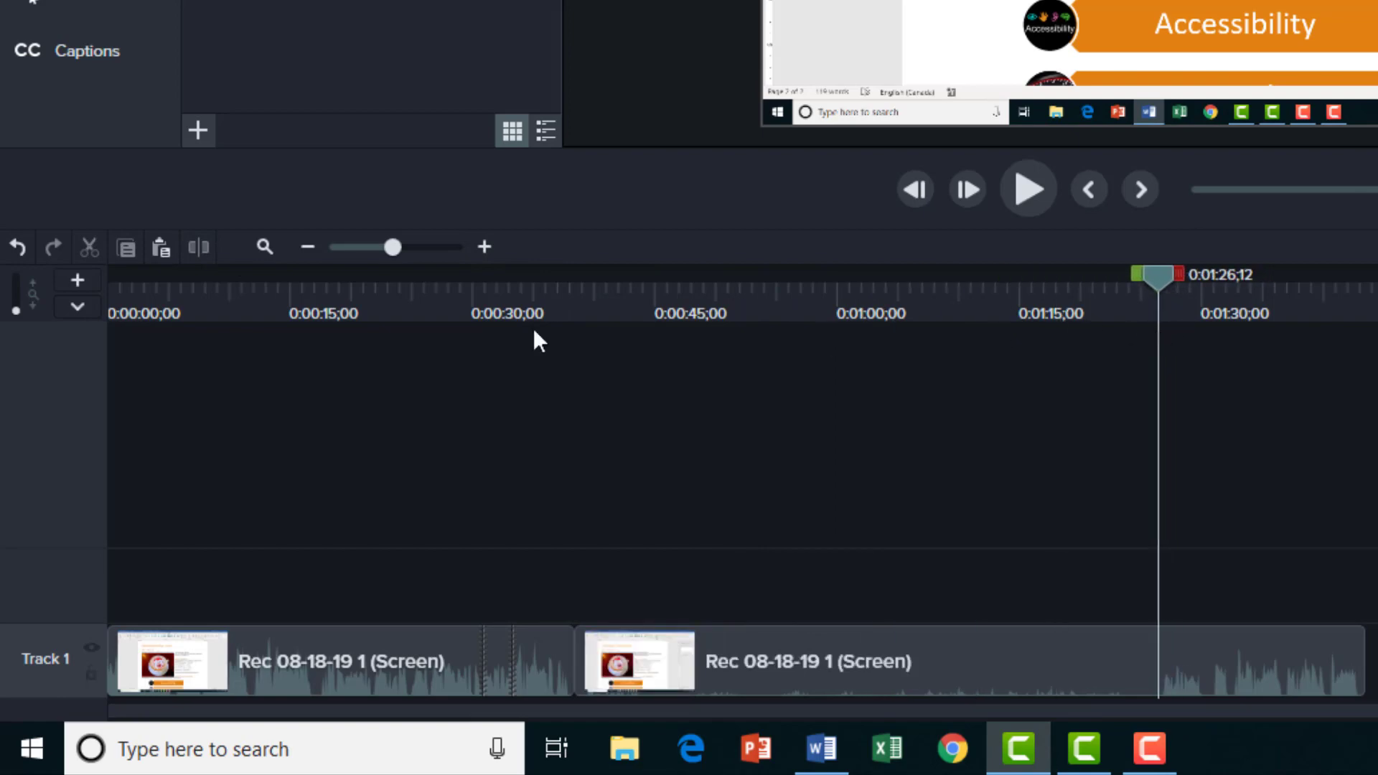
click(910, 675)
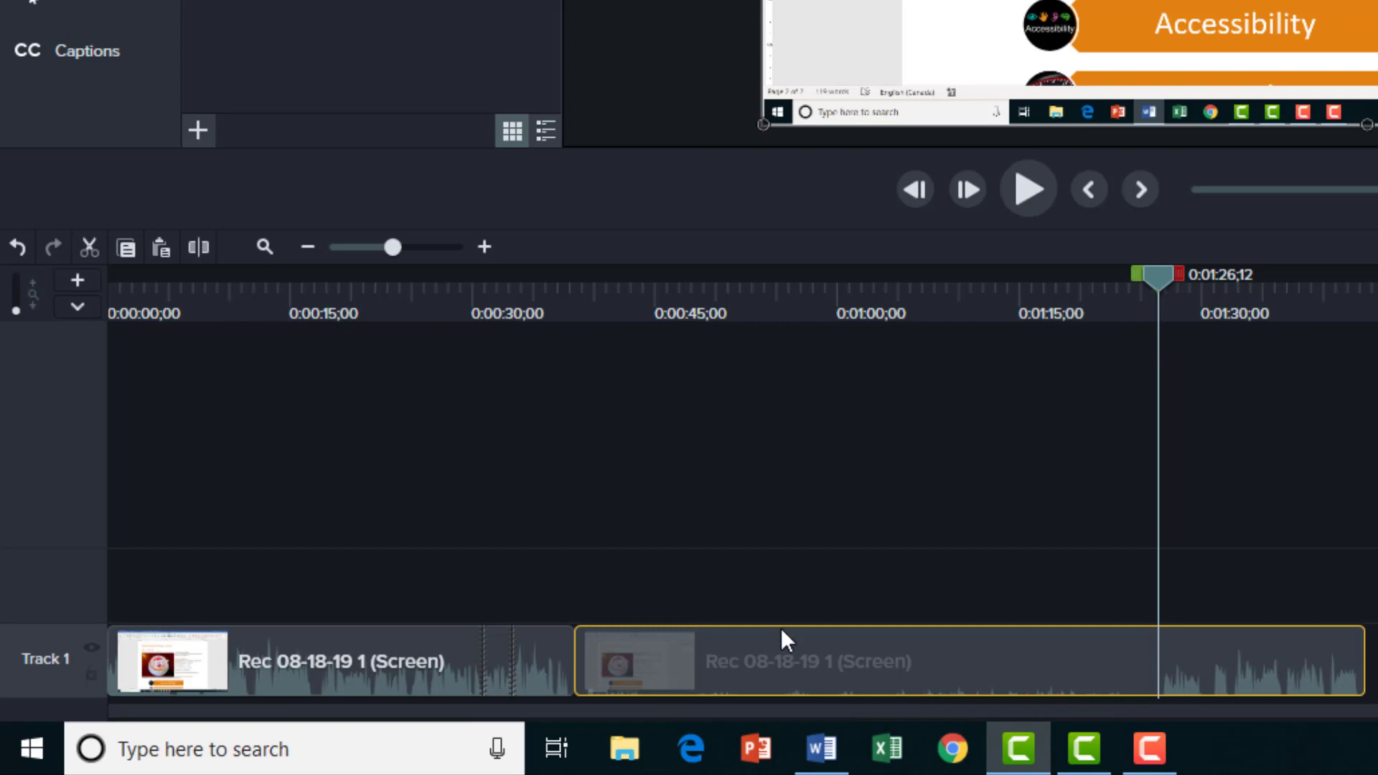
click(198, 247)
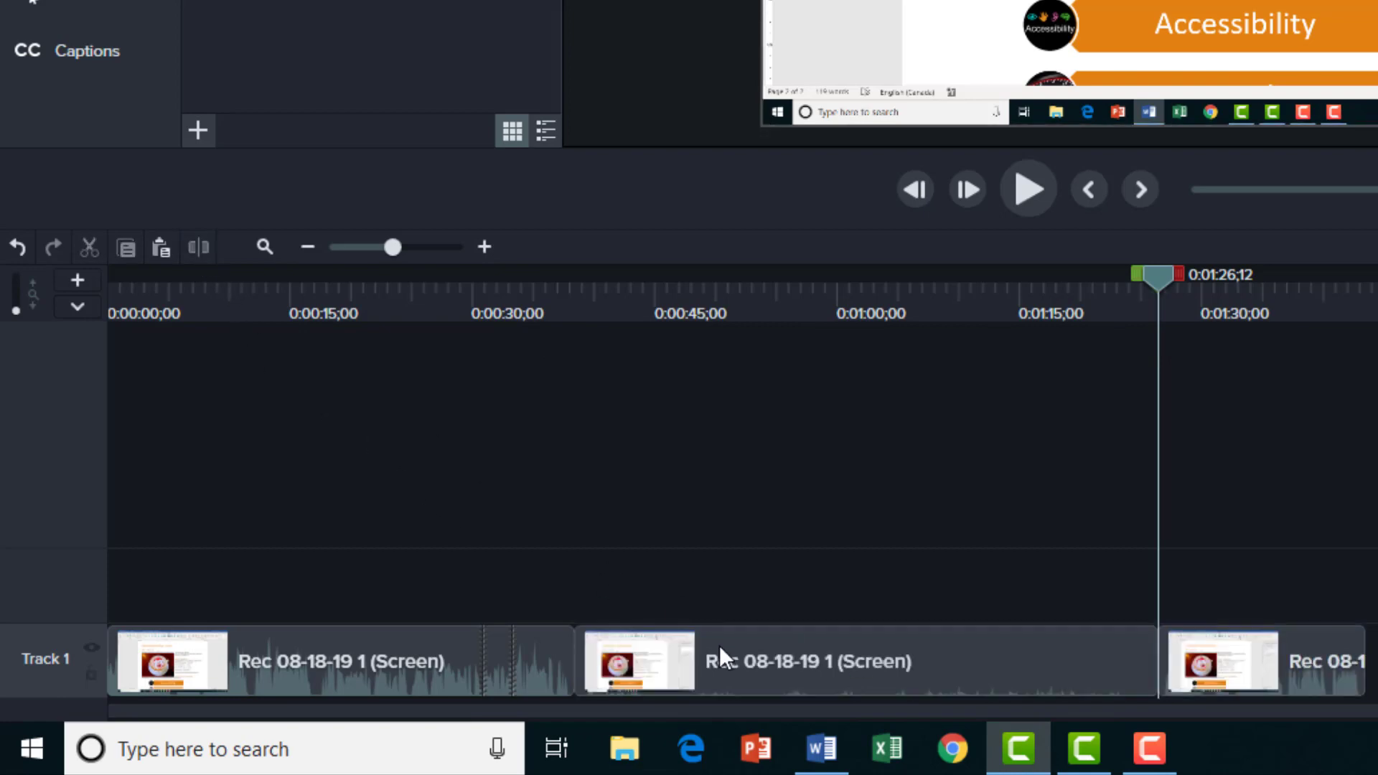
click(747, 667)
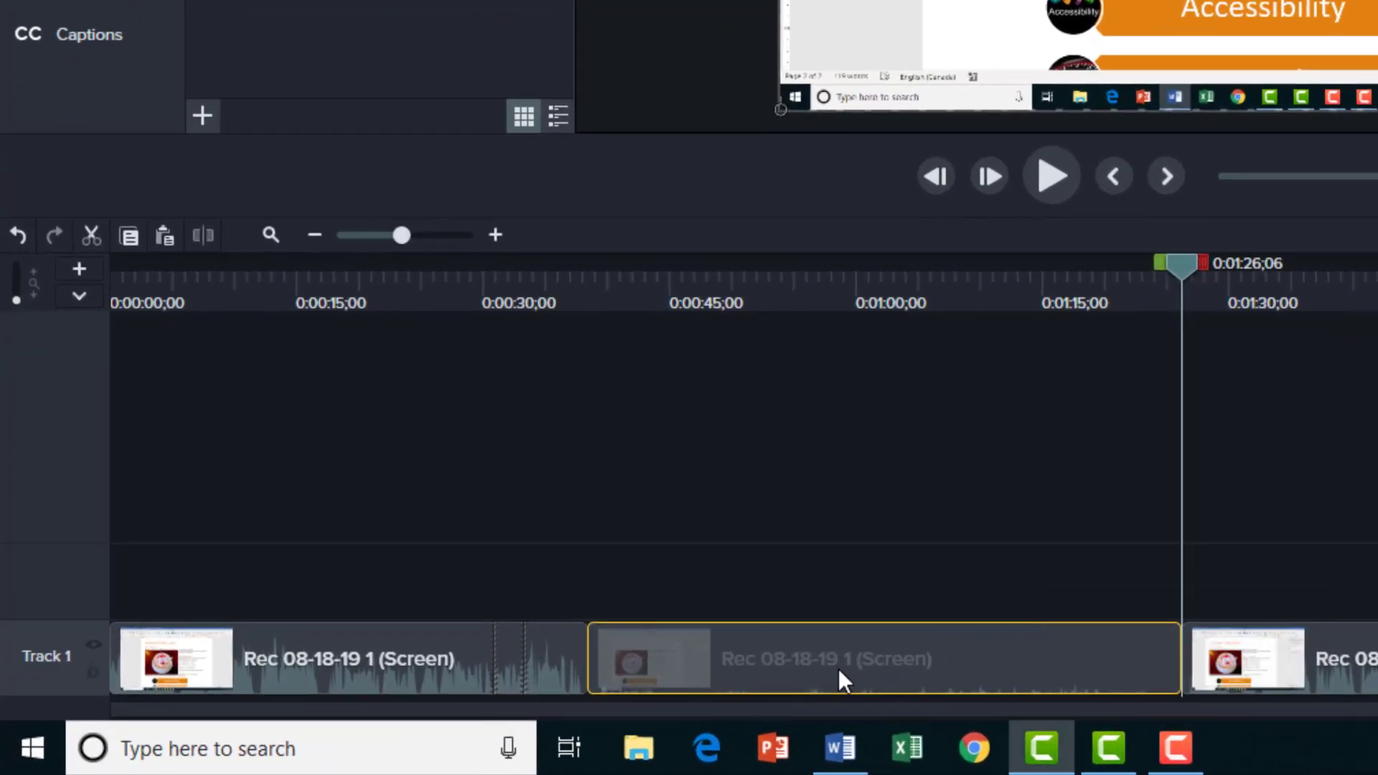
Add clip speed to the middle clip and set it to 3.47x, shortening it to 0:13;23
right_click(838, 669)
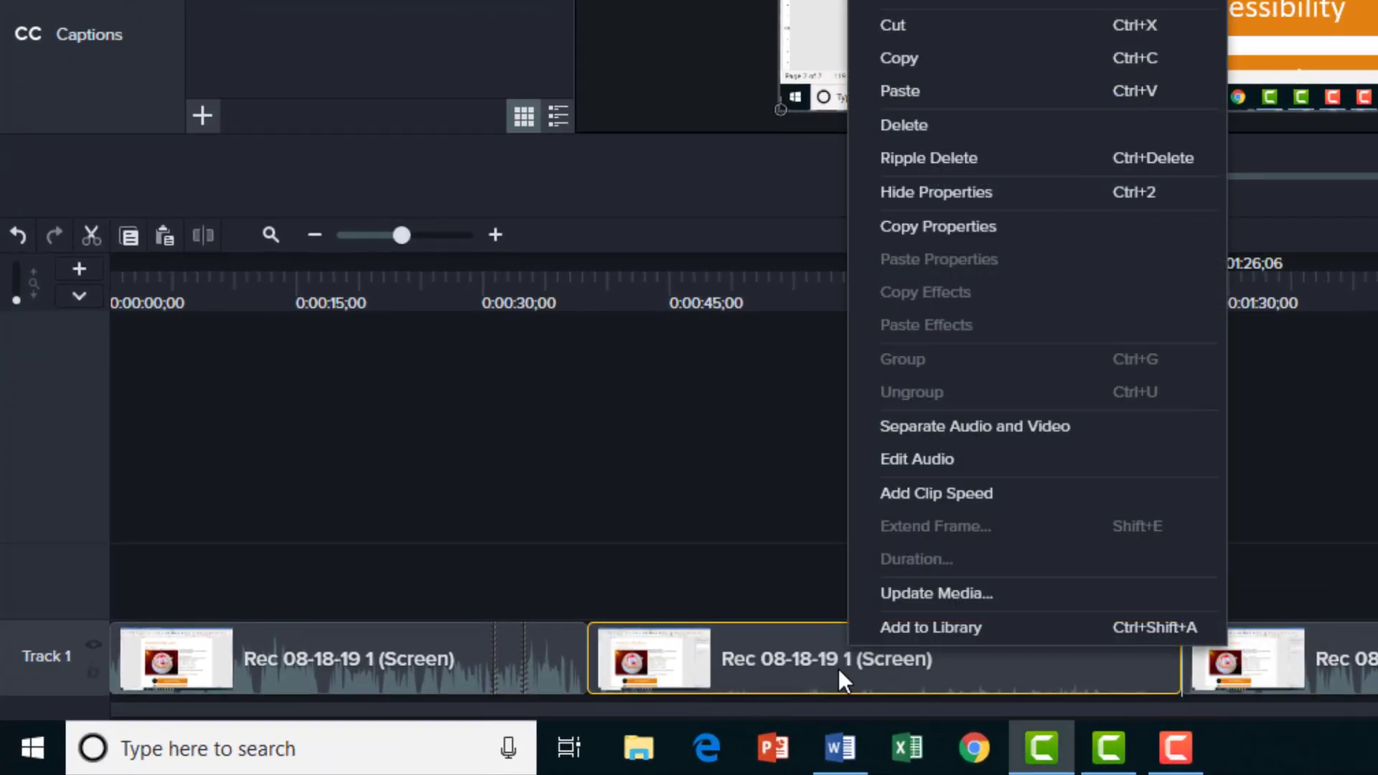
click(1007, 497)
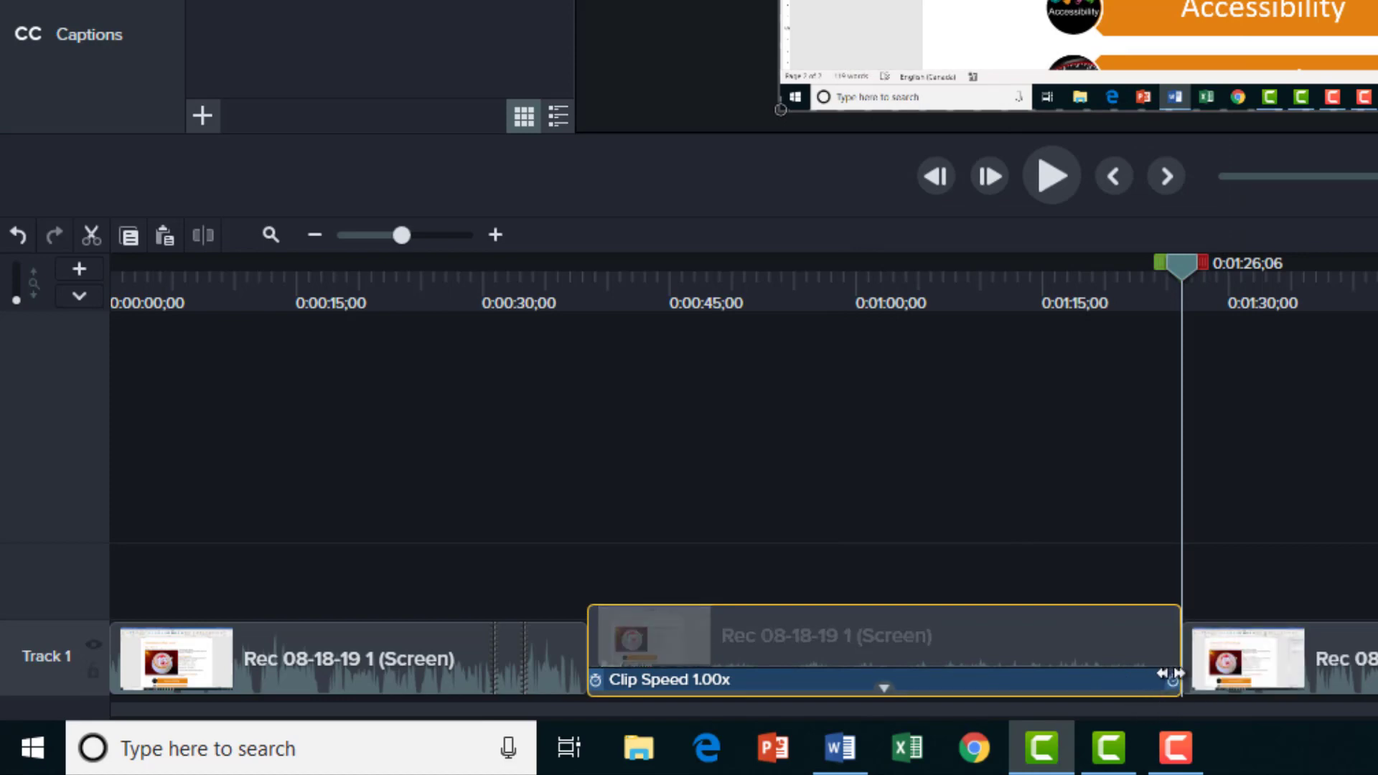
drag(1168, 672, 752, 675)
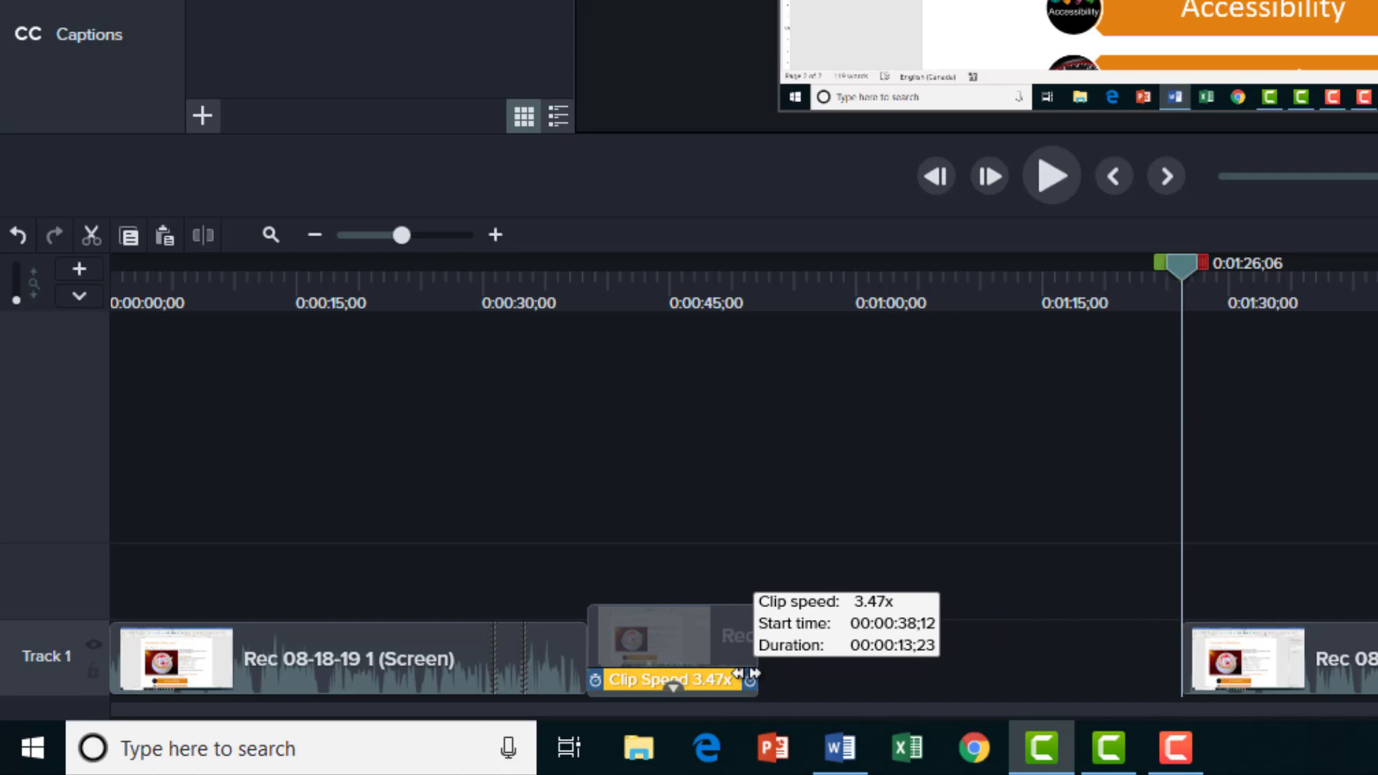
Speed the middle clip past 3.47x, previewing from 0:37;19, and butt the last clip against it
drag(752, 674, 748, 674)
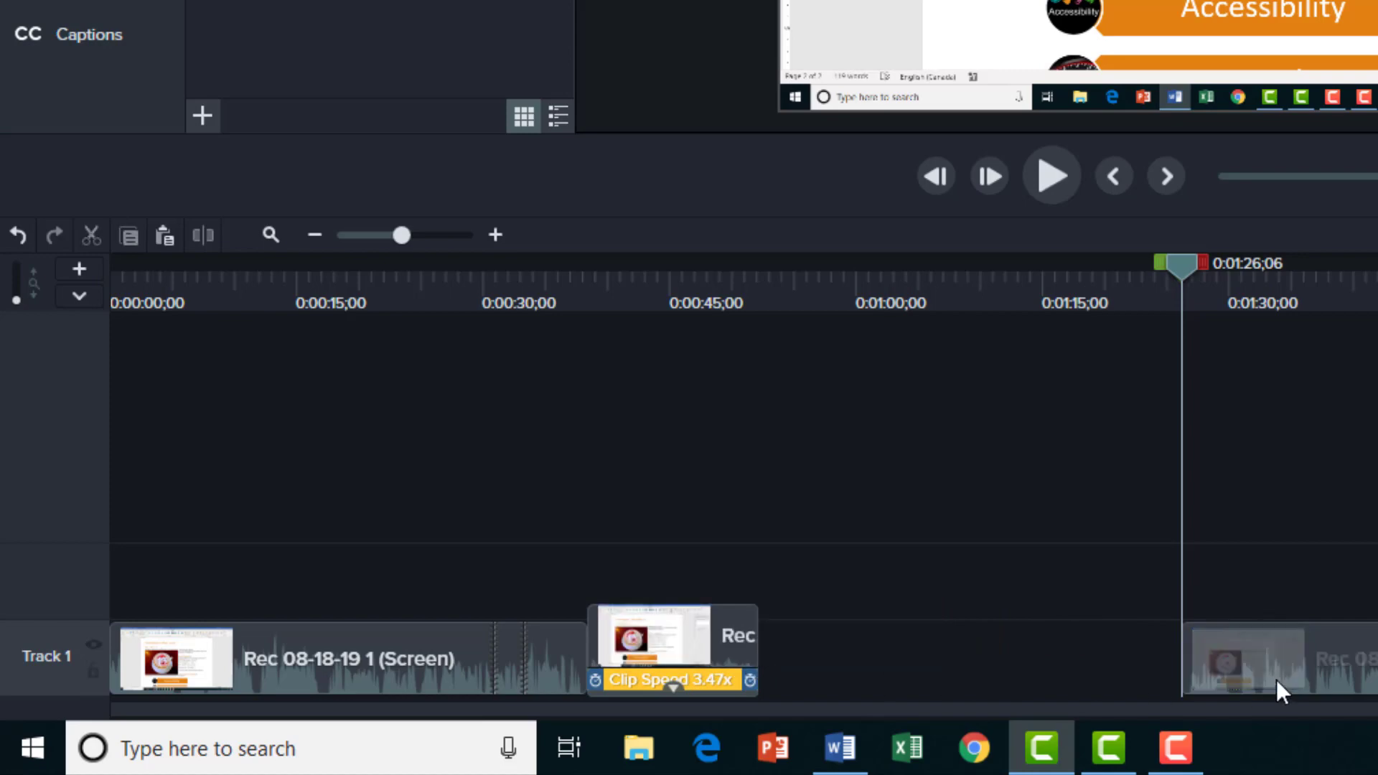
drag(1298, 681, 848, 691)
drag(1191, 271, 598, 333)
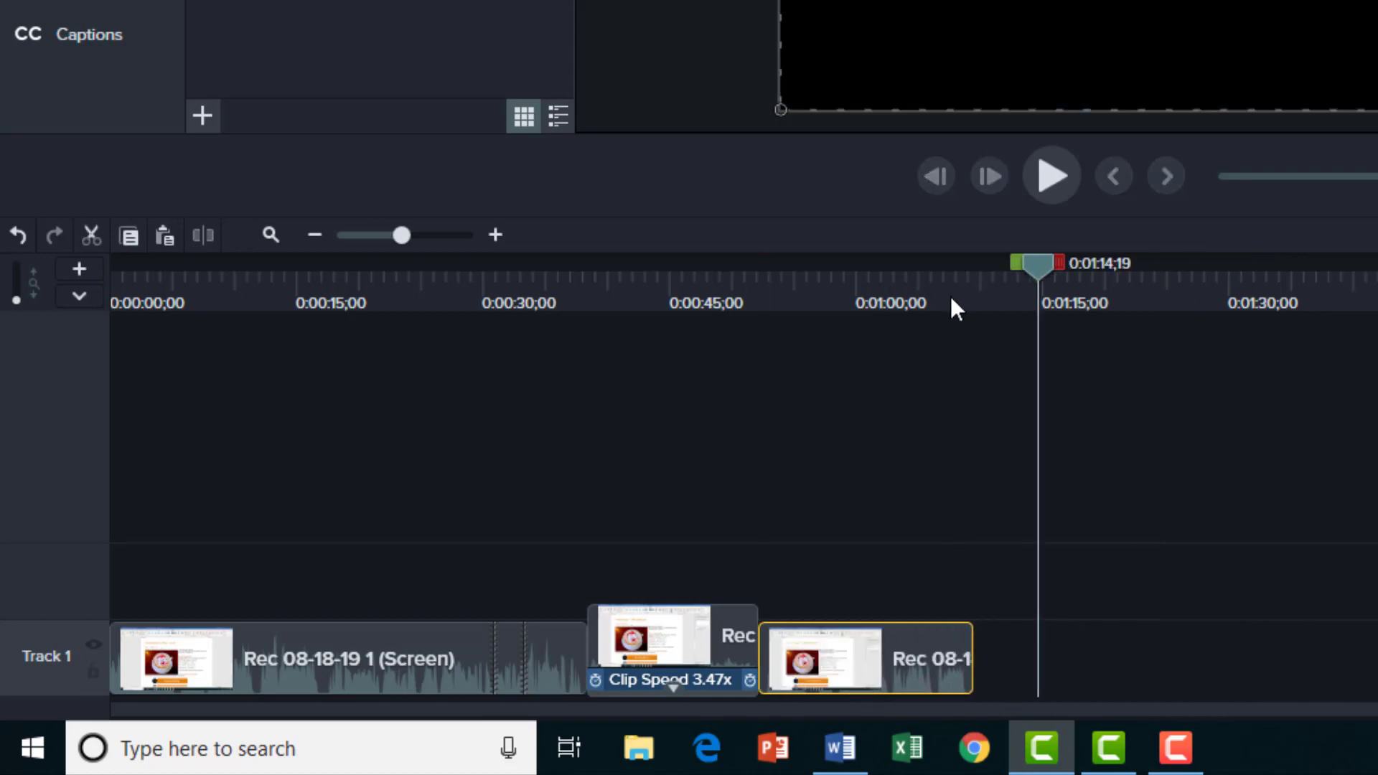
drag(346, 512, 337, 515)
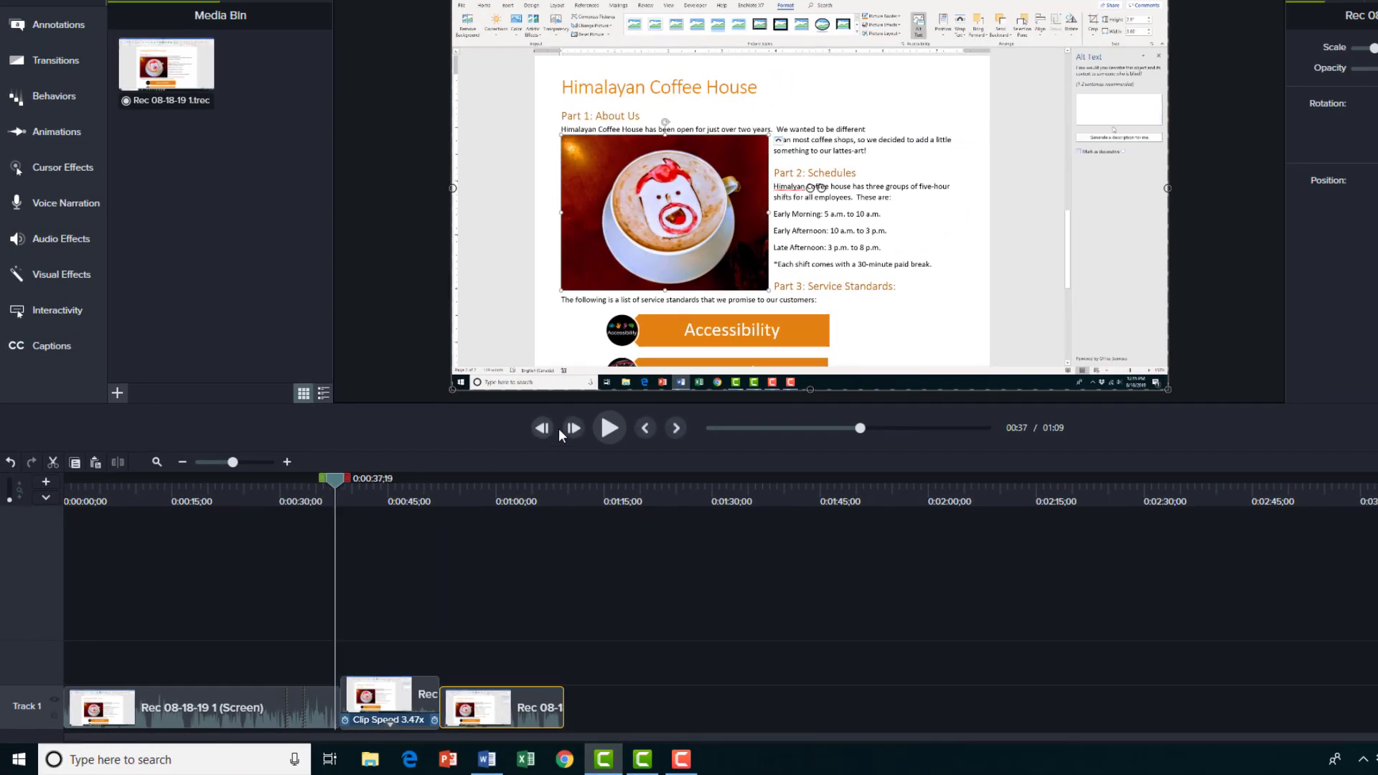
click(608, 428)
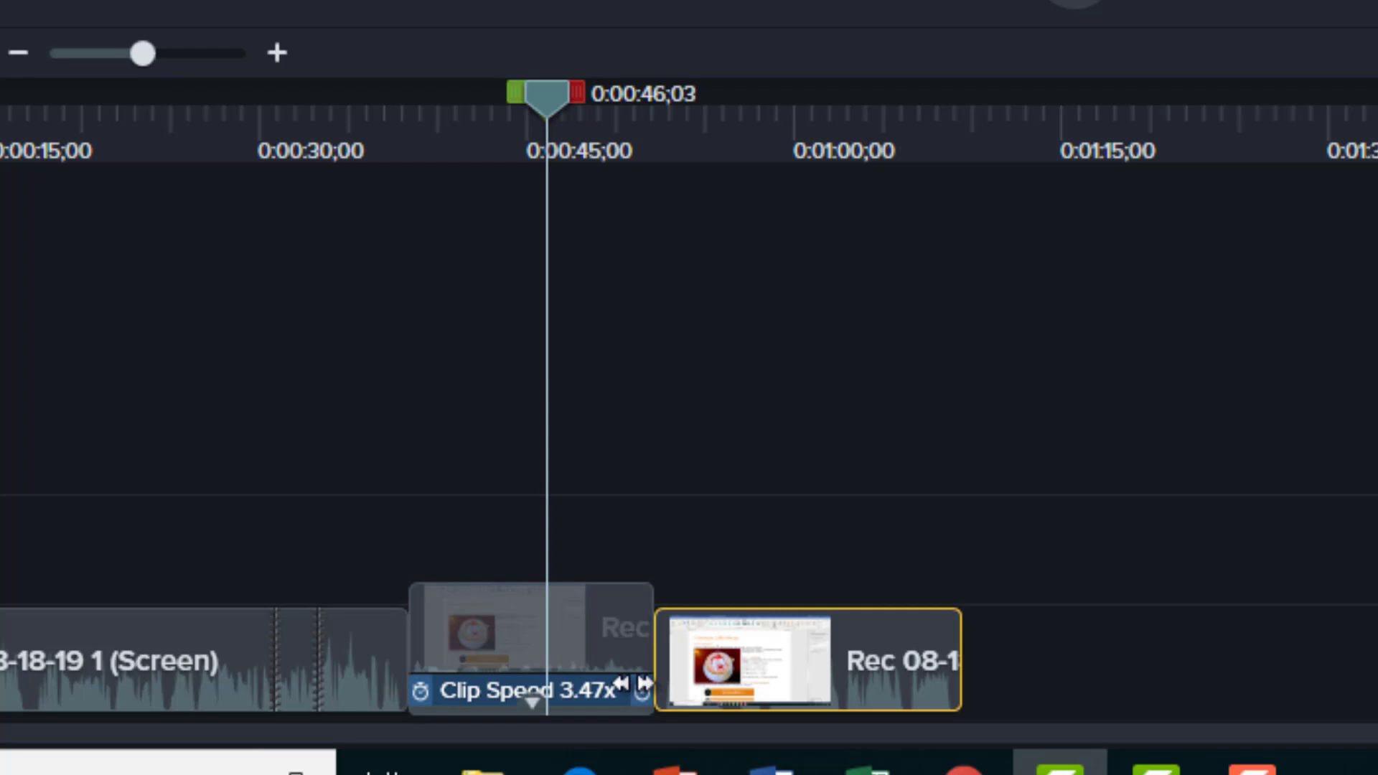
drag(643, 685, 546, 685)
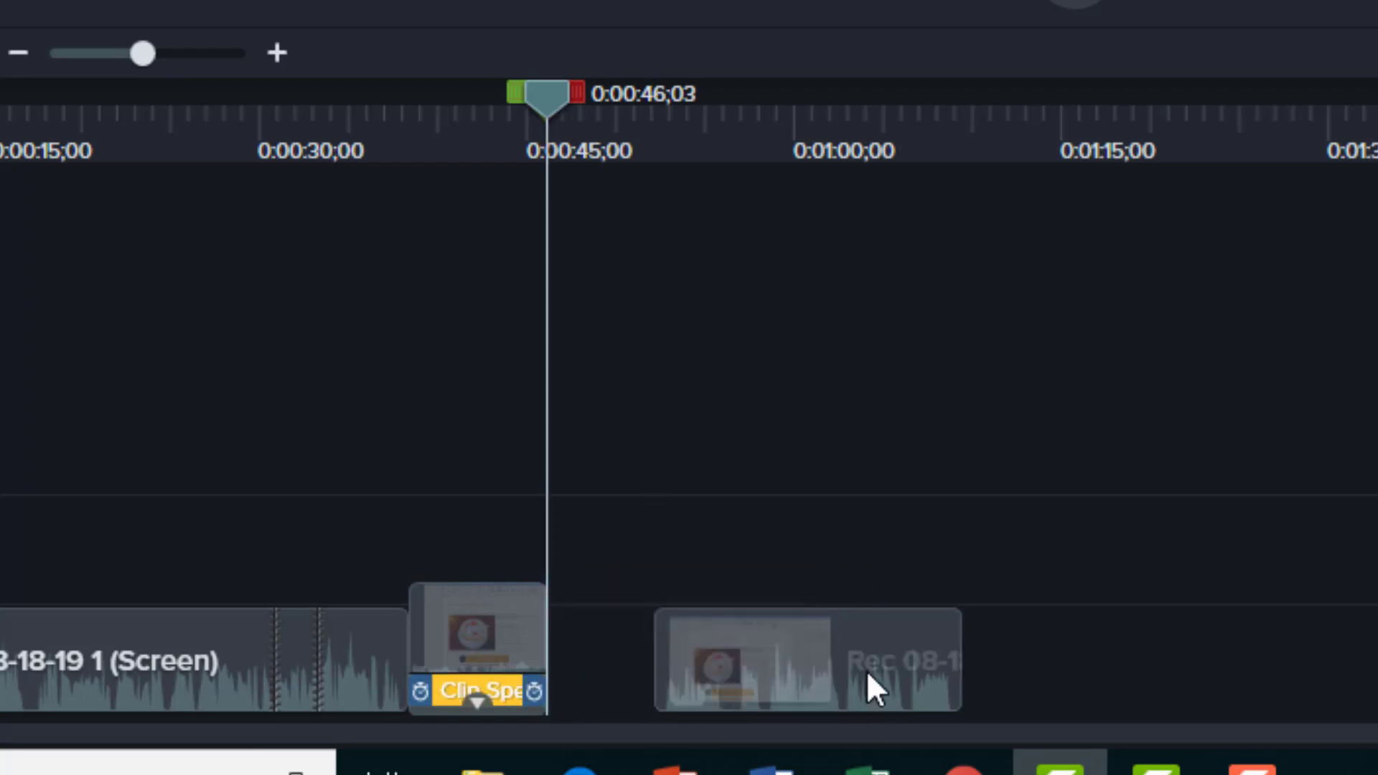
drag(867, 673, 664, 683)
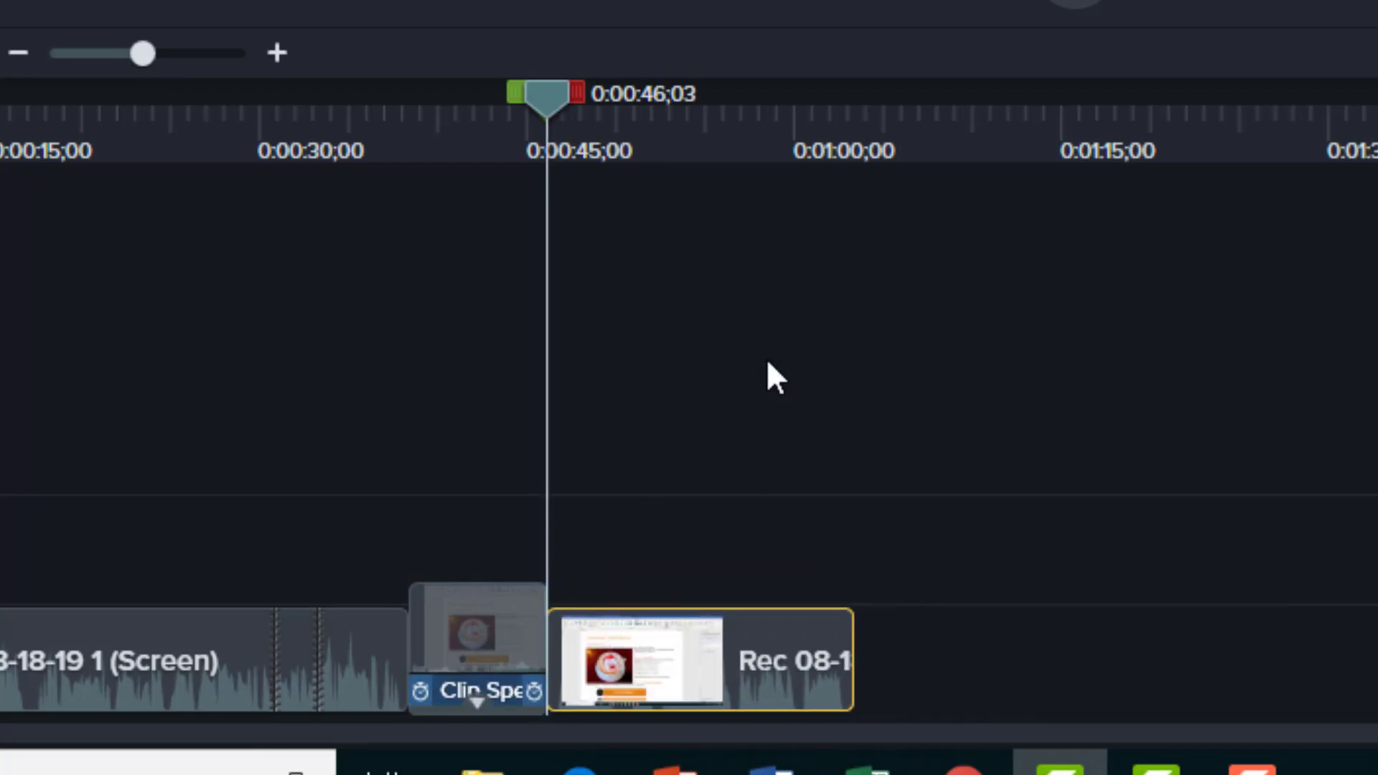